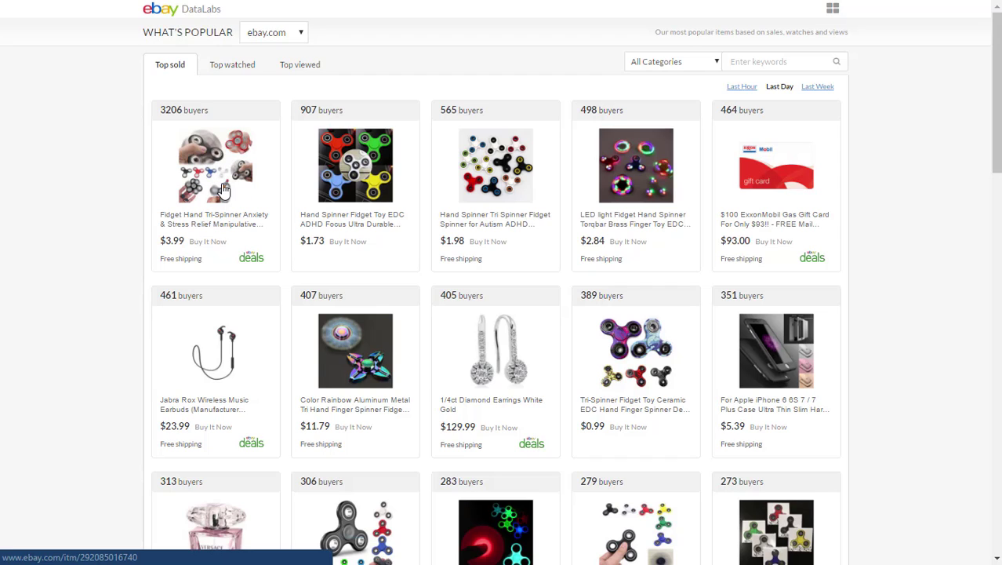
- Switch the Top sold list from Last Day to Last Week results
click(815, 88)
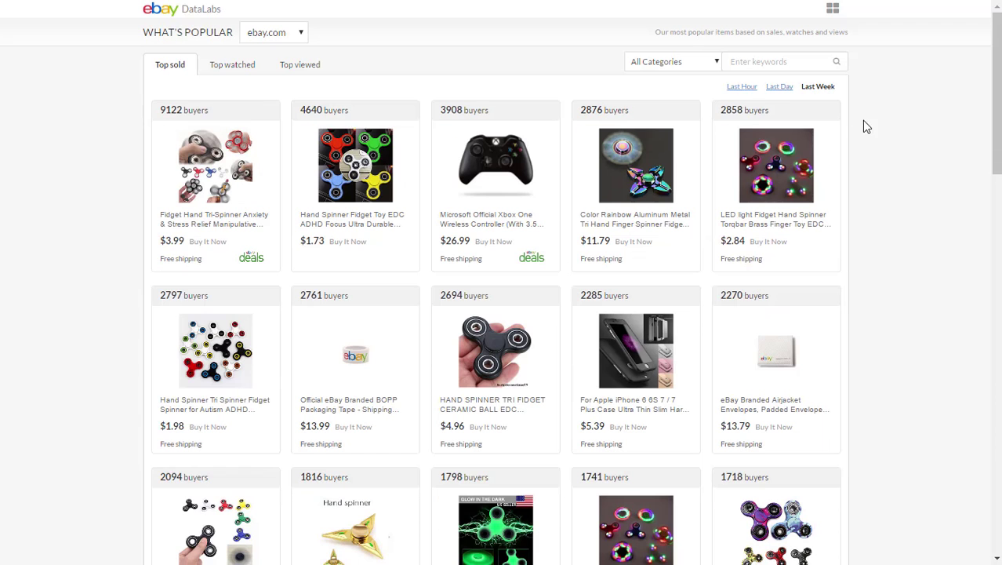
- Browse the Last Week top sellers, from the 9122-buyer fidget spinner down, then open the category list
scroll(894, 174, down, 1)
scroll(886, 181, down, 3)
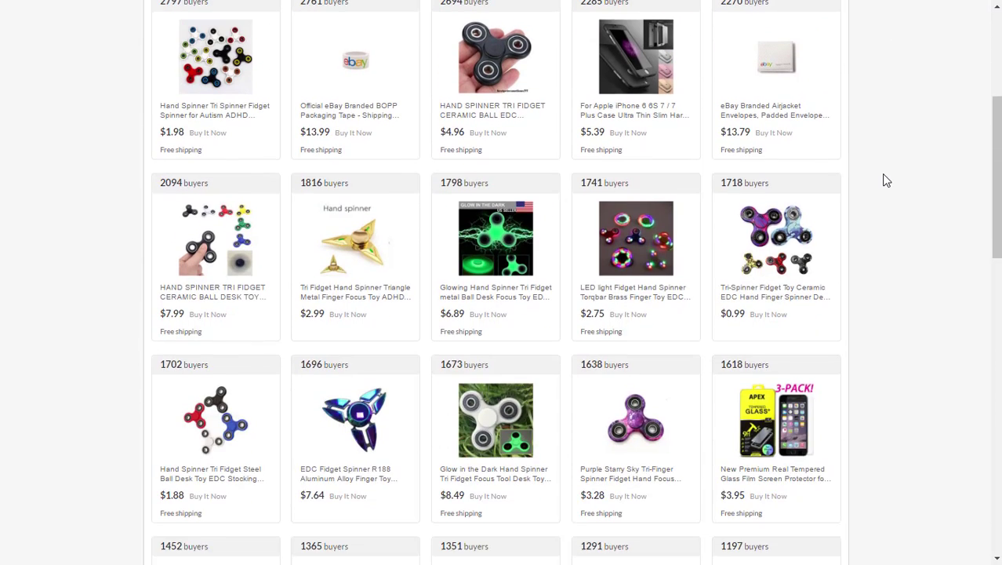
scroll(886, 181, up, 4)
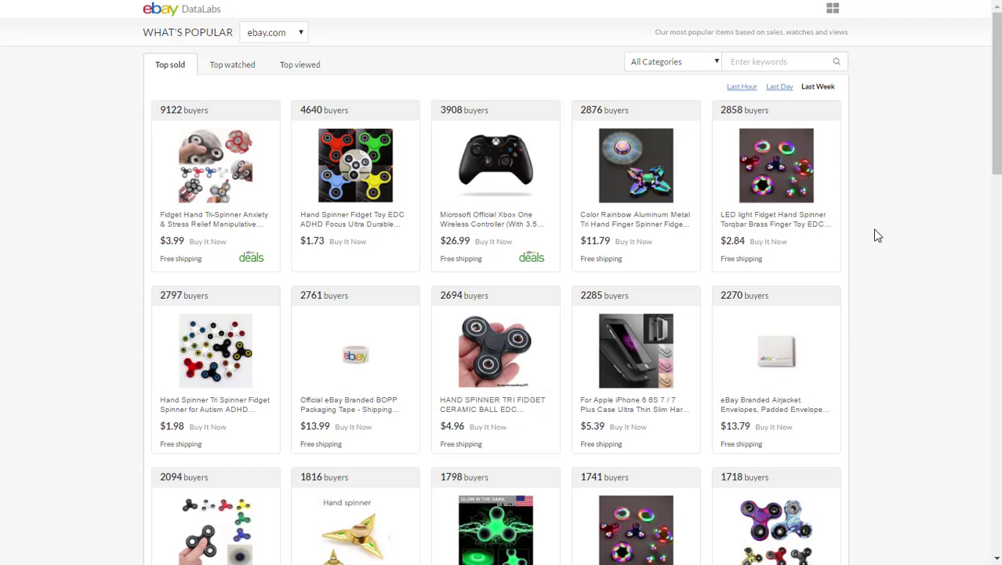
scroll(875, 235, down, 3)
scroll(877, 235, down, 5)
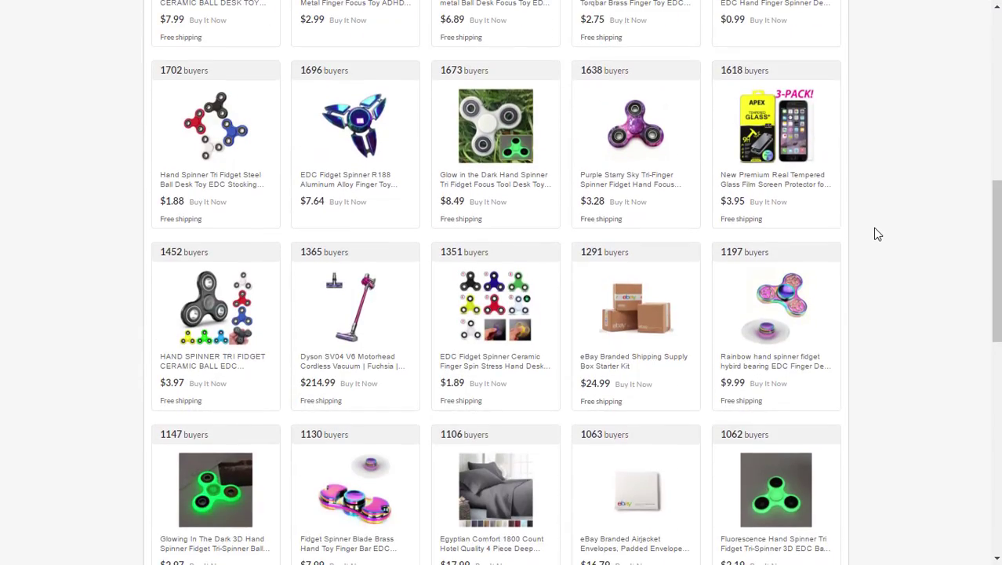
scroll(875, 228, down, 5)
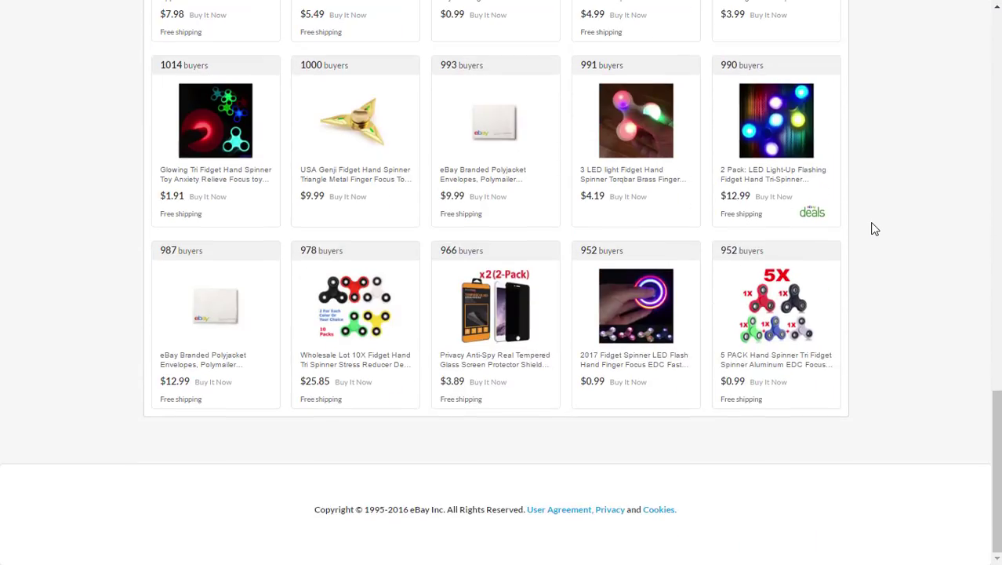
scroll(875, 227, up, 5)
scroll(876, 228, up, 8)
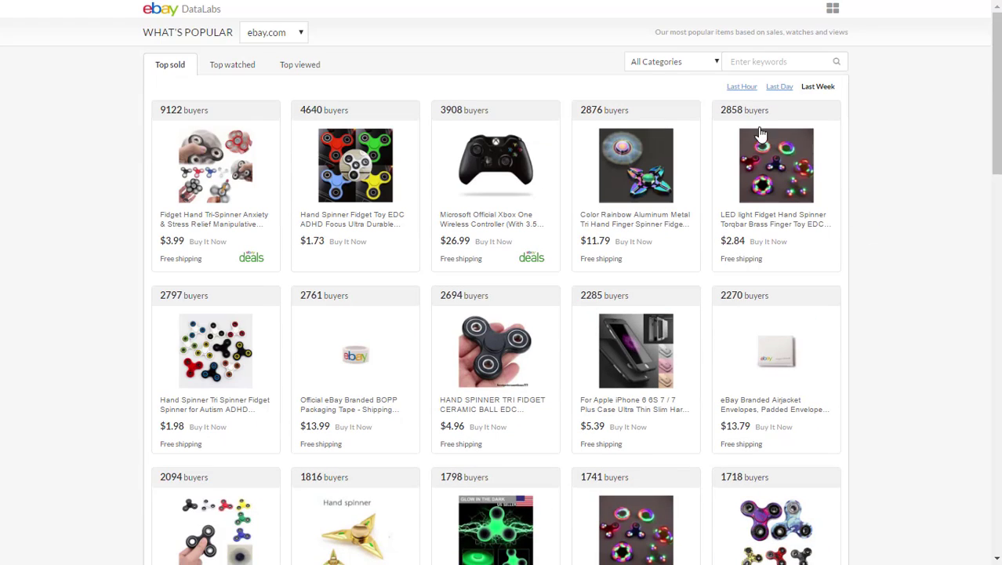
click(716, 64)
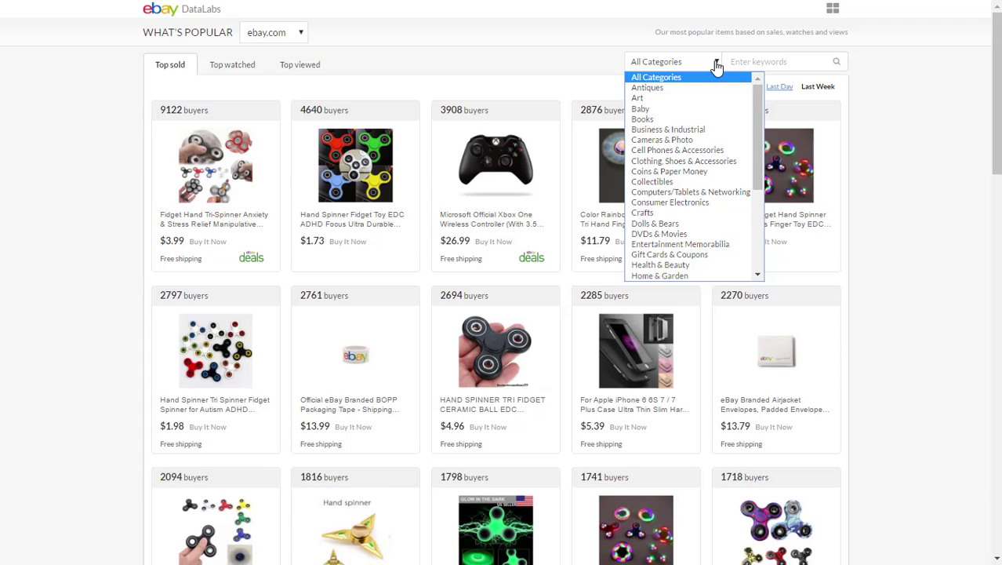
- Filter top sold items to the Baby category, review them, and reopen the category list
click(648, 110)
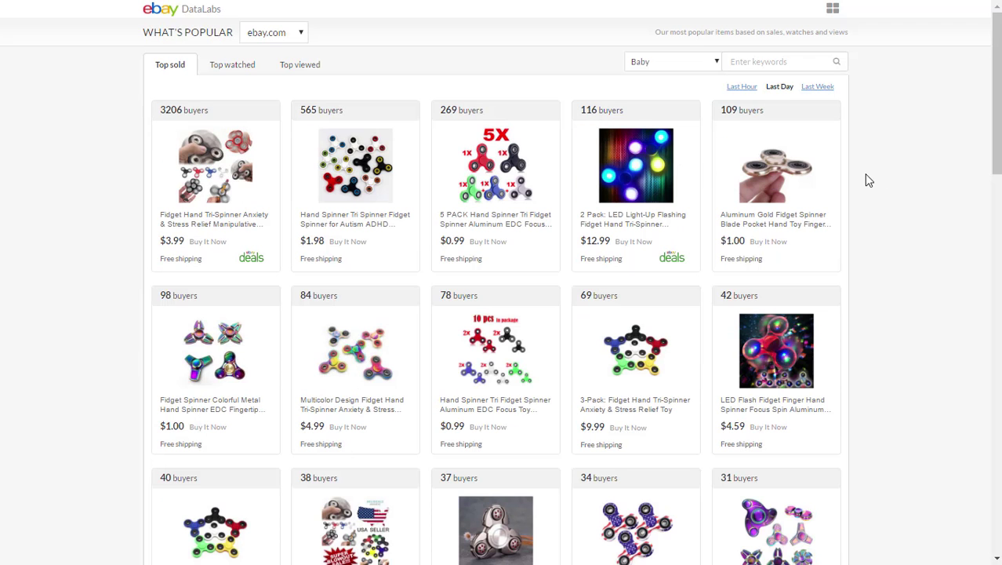
scroll(865, 186, down, 5)
scroll(865, 187, down, 4)
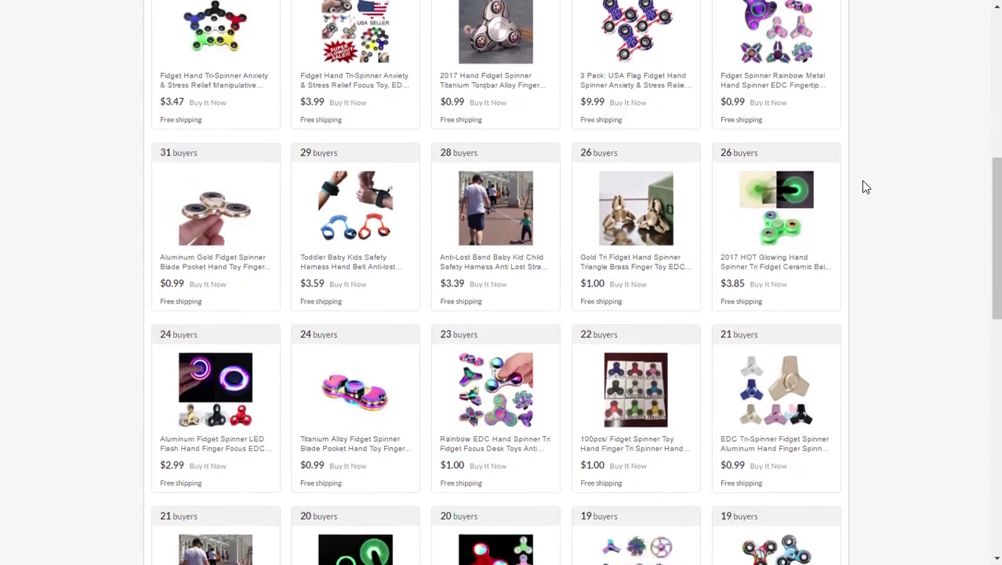
scroll(865, 188, up, 9)
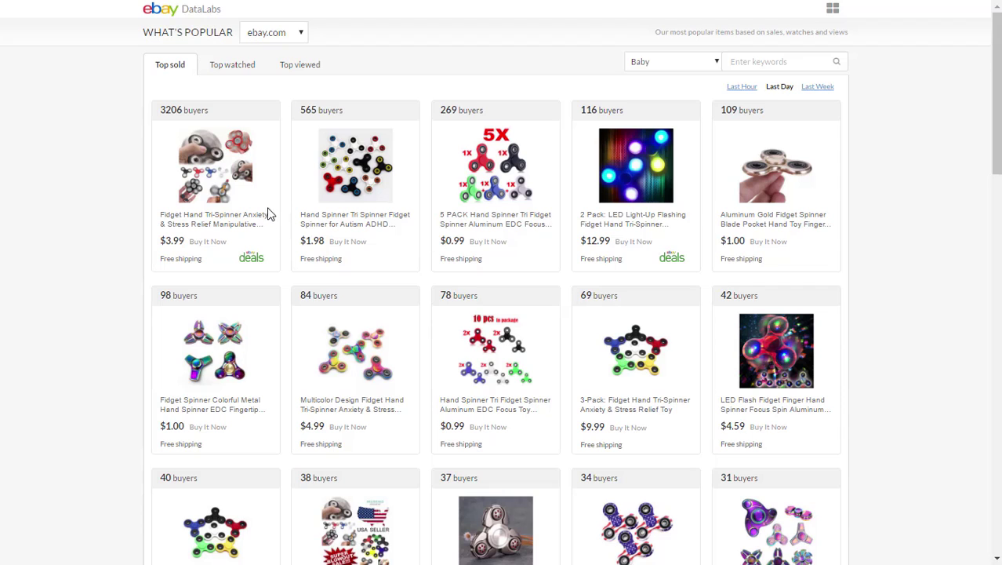
click(716, 64)
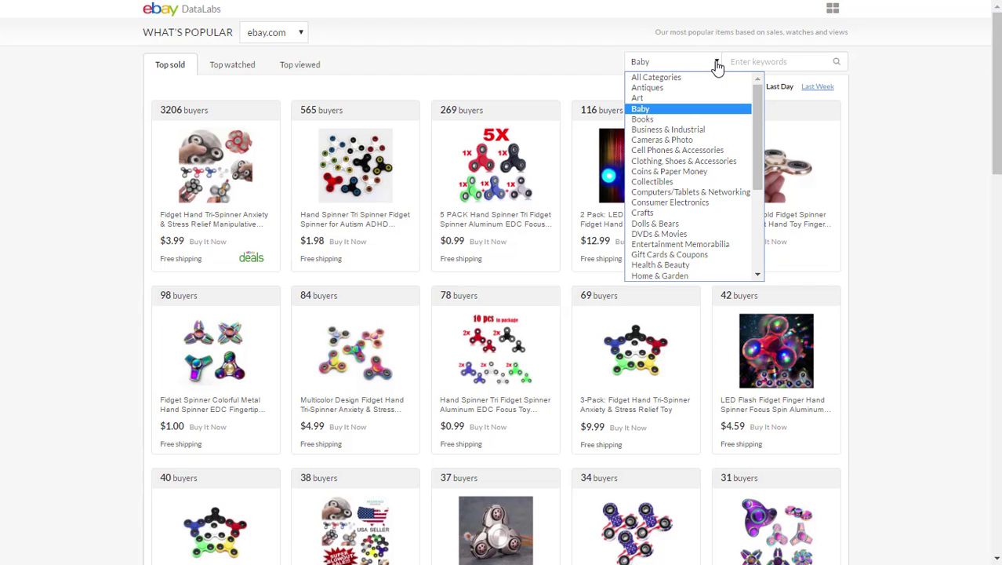
- Filter the top sold list to the Cameras & Photo category
click(662, 140)
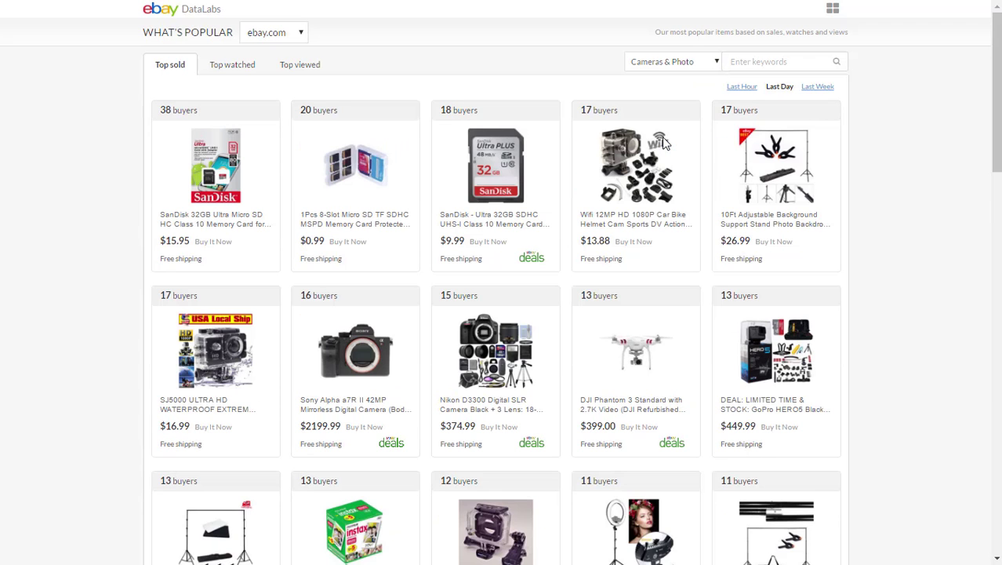
scroll(879, 221, down, 5)
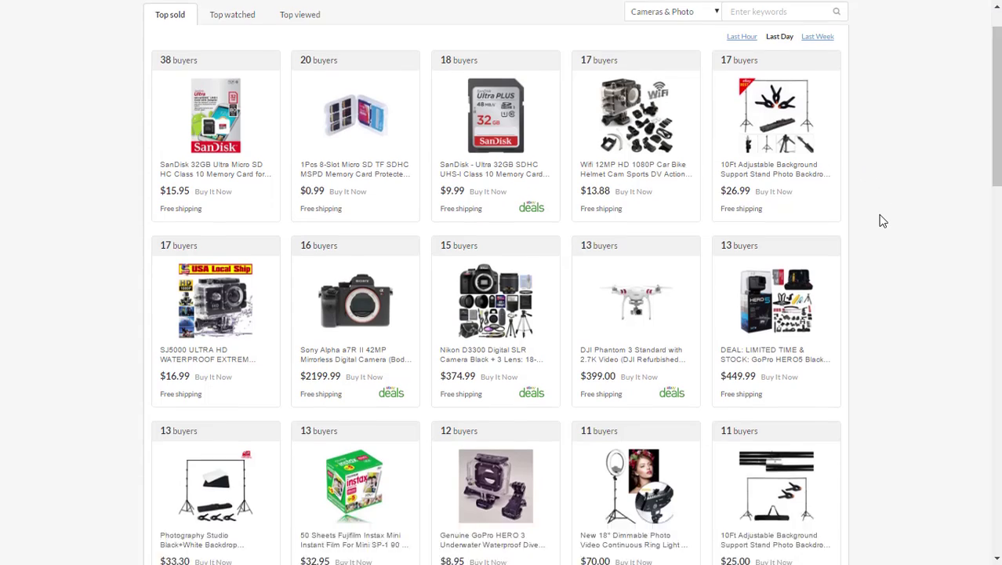
scroll(881, 220, down, 6)
scroll(882, 219, up, 10)
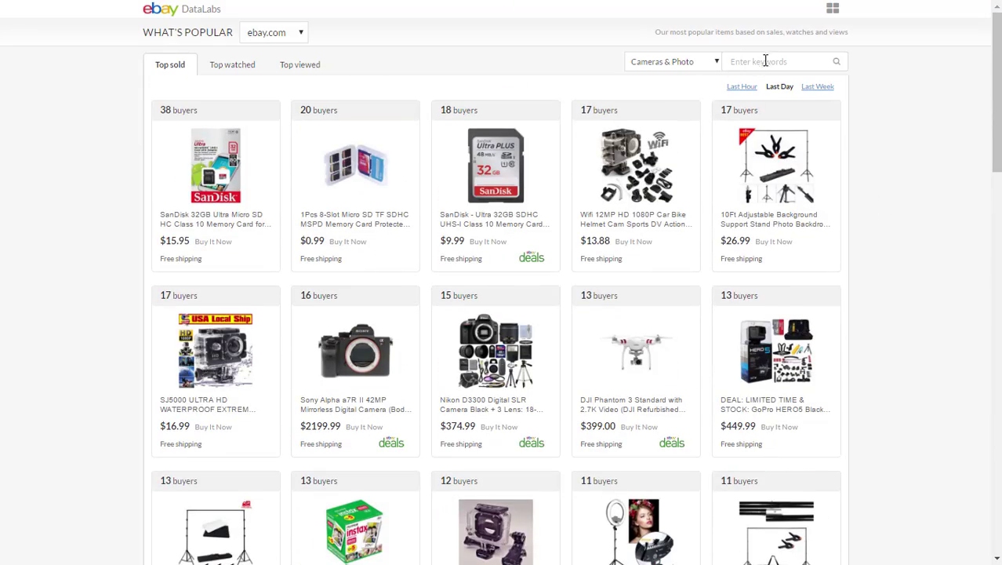
- Show Last Hour results, topped by a 6-buyer leather bracelet
click(743, 89)
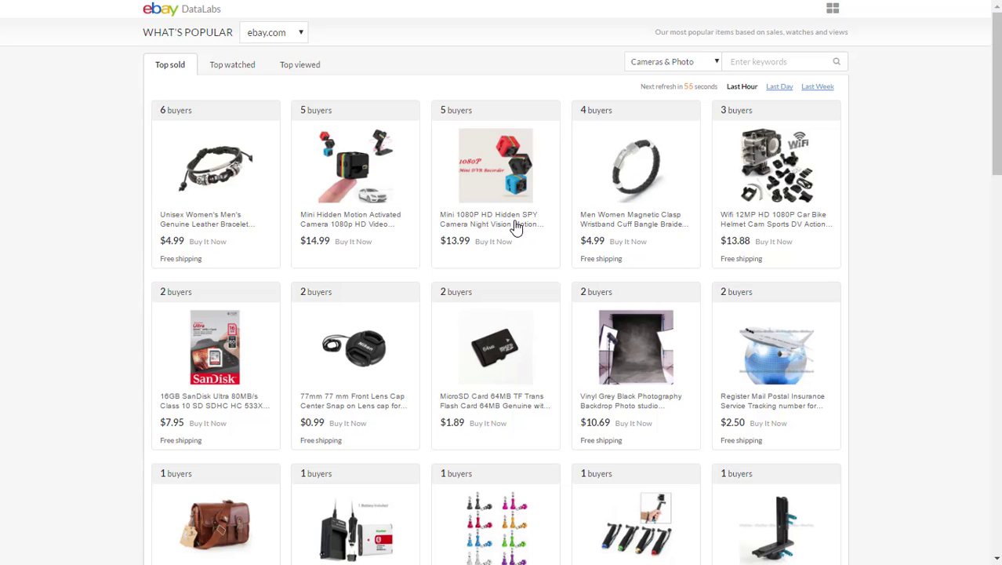
scroll(851, 240, down, 5)
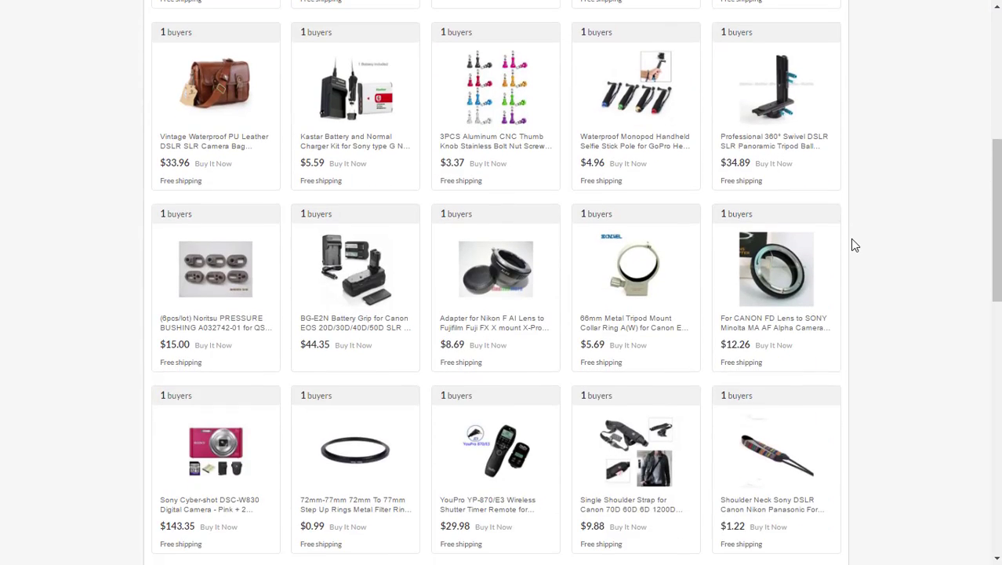
scroll(855, 245, down, 7)
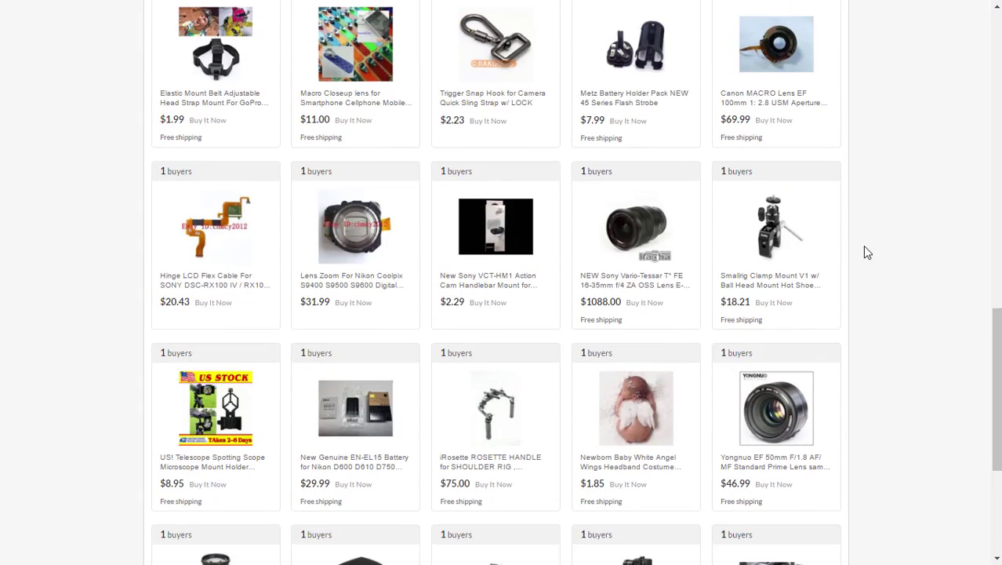
scroll(870, 248, down, 3)
scroll(878, 251, down, 2)
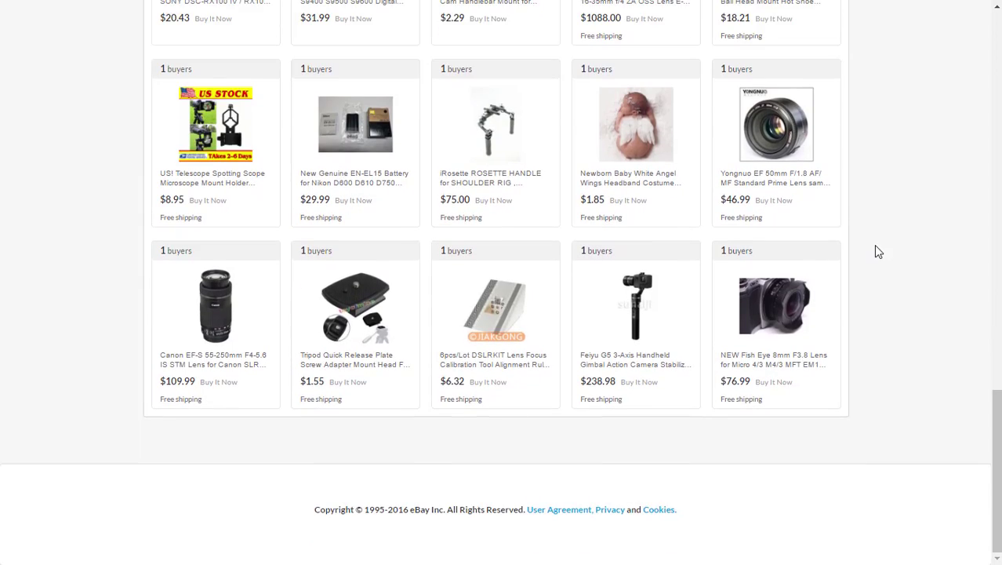
scroll(878, 251, up, 6)
scroll(879, 251, up, 10)
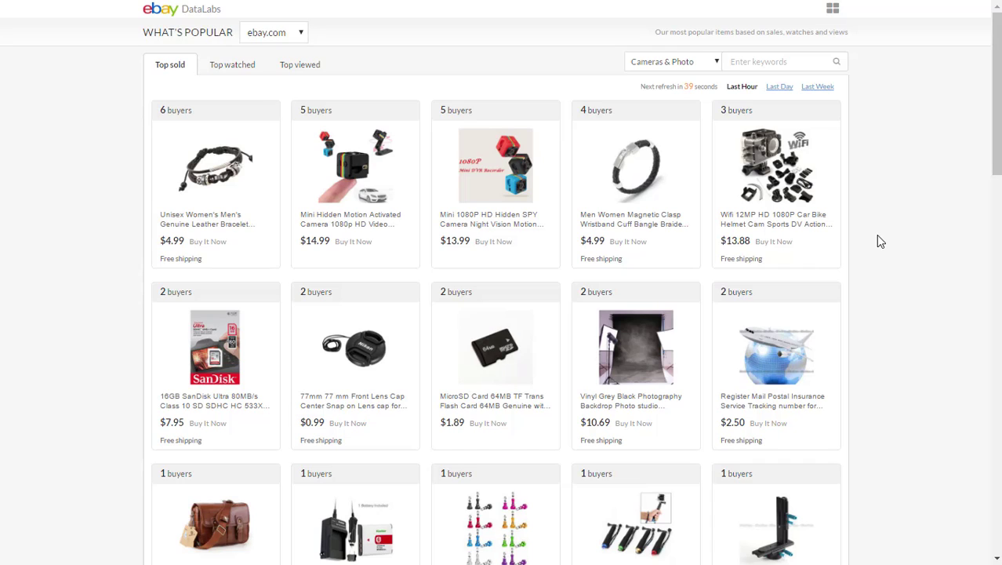
mouse_move(833, 9)
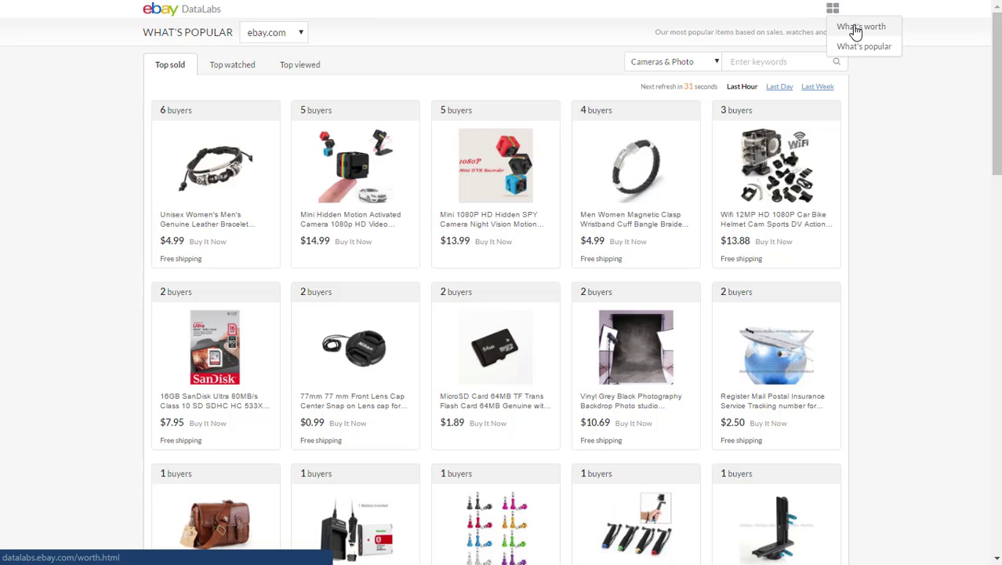
- Search What's It Worth for 'ipad case', averaging $17 new and $23 used
click(856, 29)
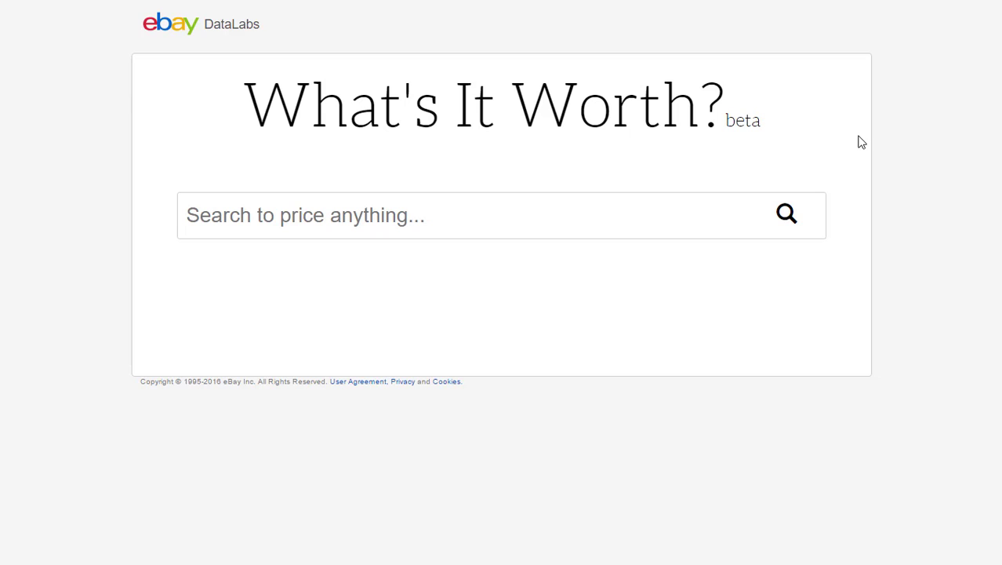
click(405, 220)
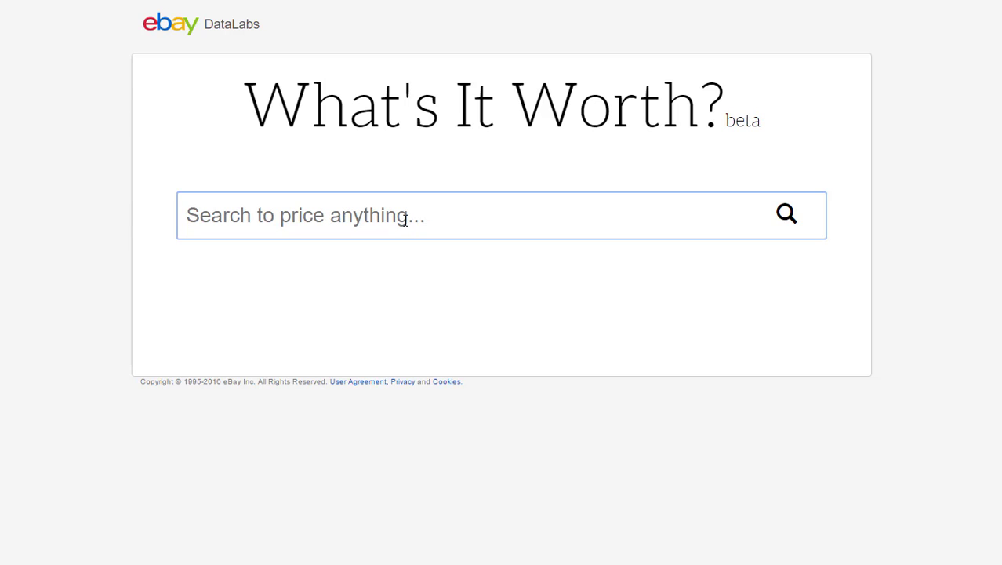
text(ip)
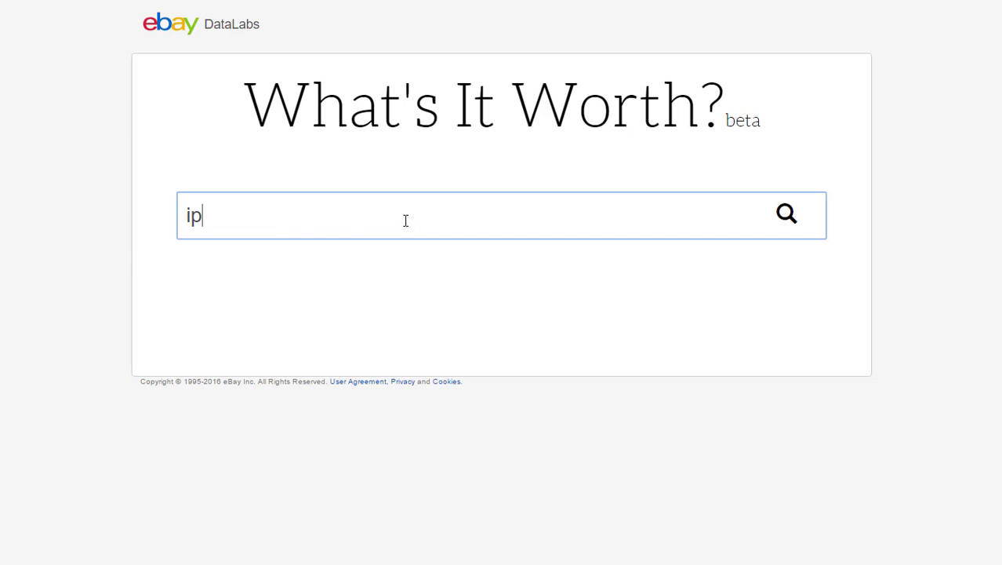
text(ad case)
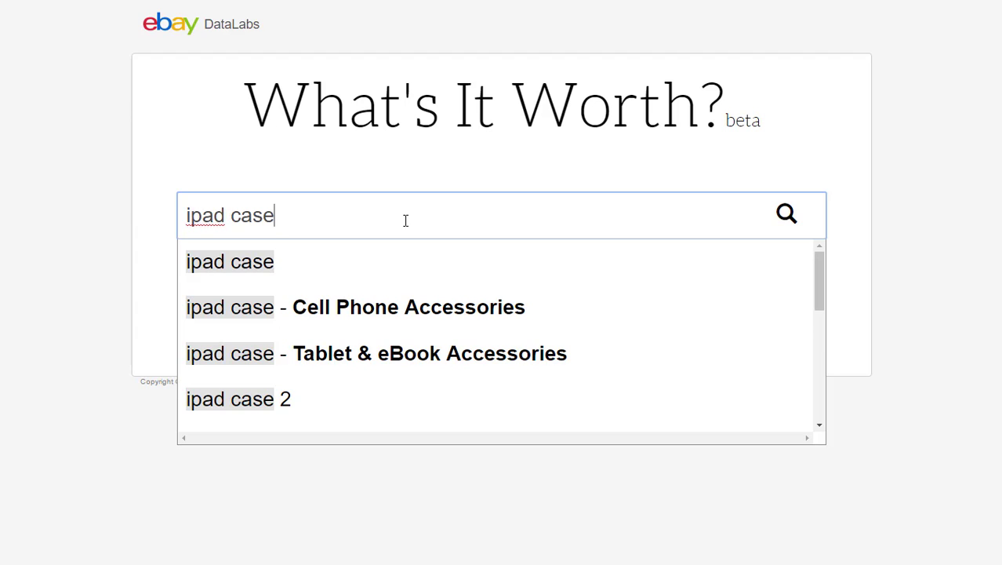
key(Return)
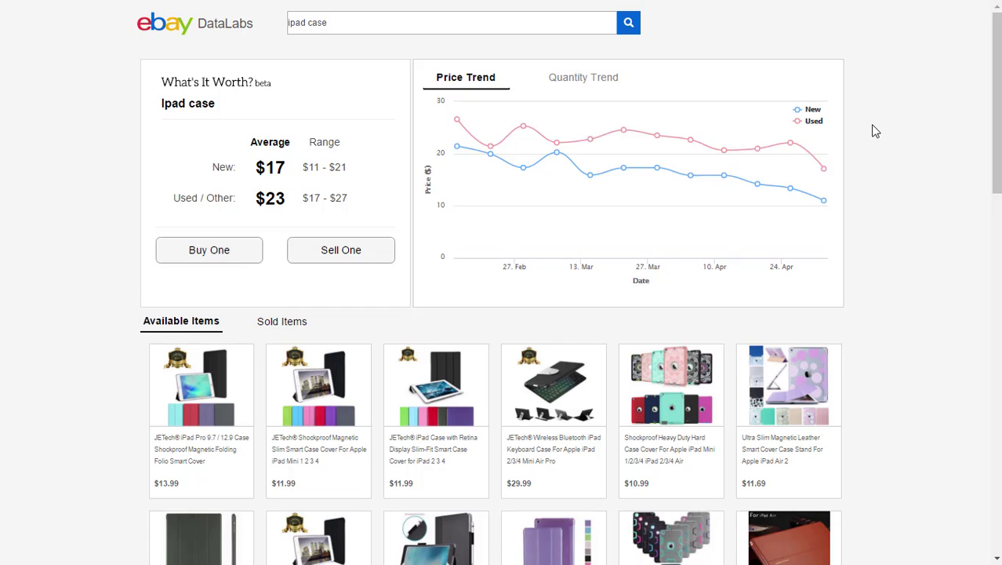
- Show the ipad case Sold Items, priced from $1.29 to $59, and select the query
scroll(869, 184, down, 5)
scroll(868, 191, up, 4)
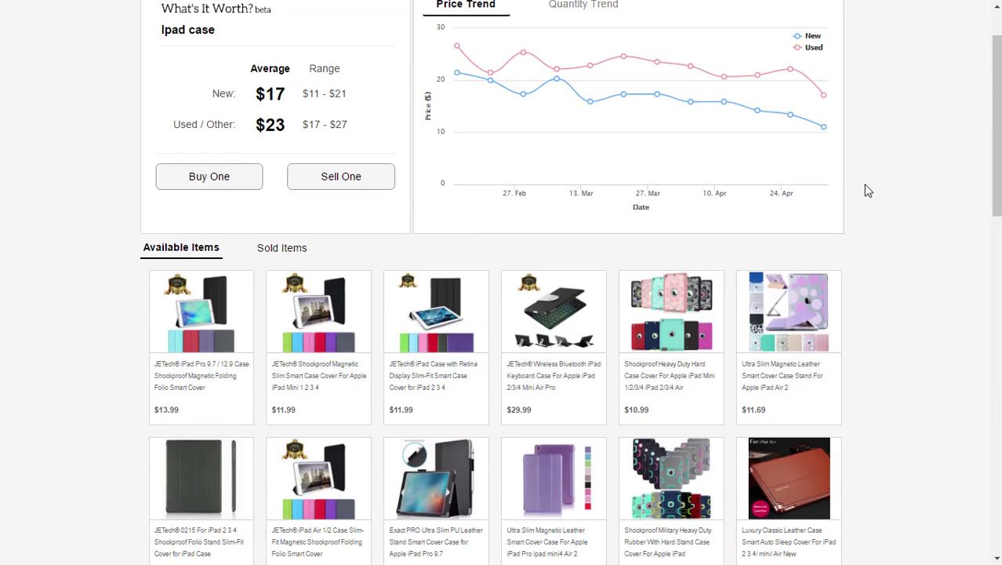
scroll(869, 191, up, 1)
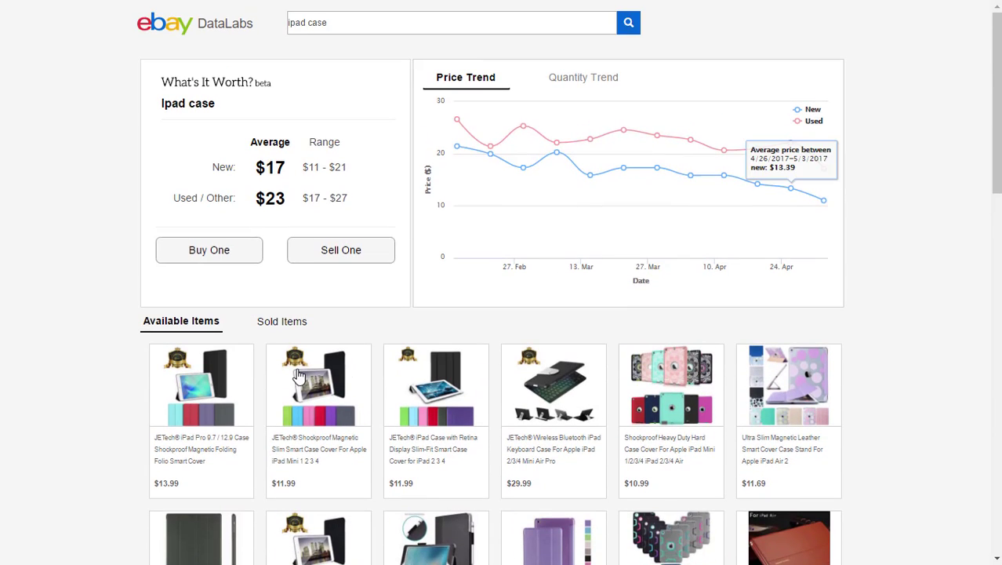
click(283, 327)
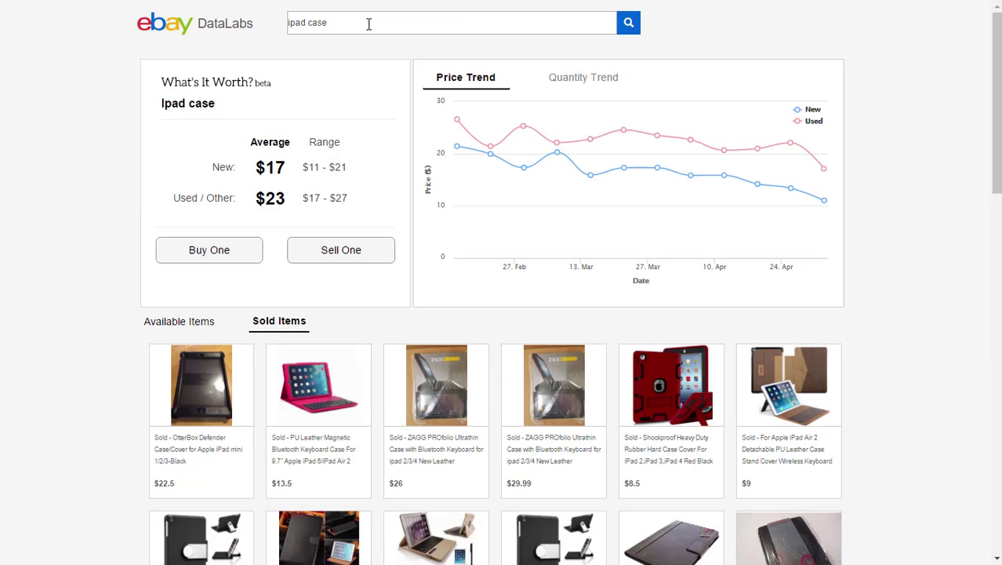
scroll(116, 378, down, 5)
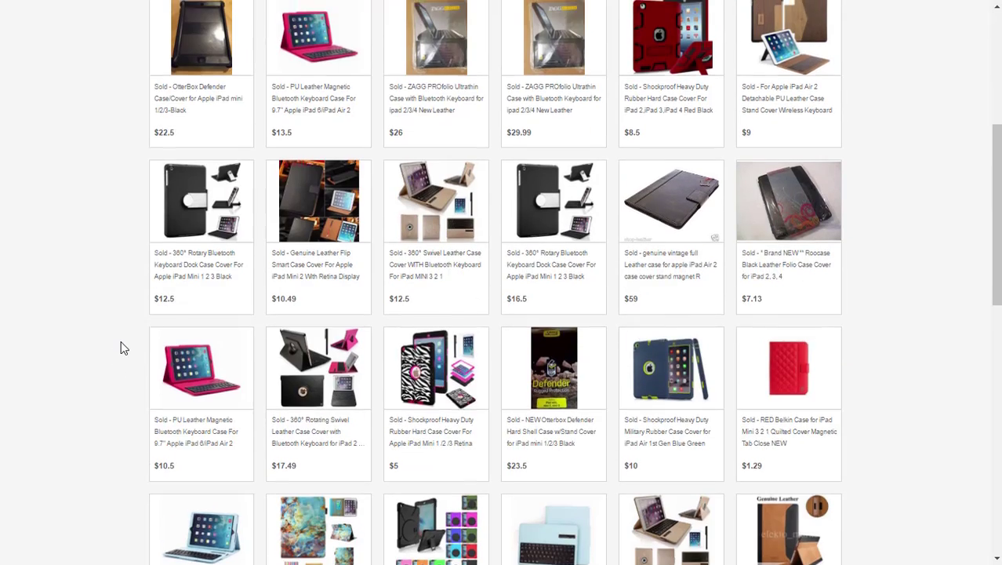
scroll(125, 344, up, 5)
drag(340, 22, 267, 16)
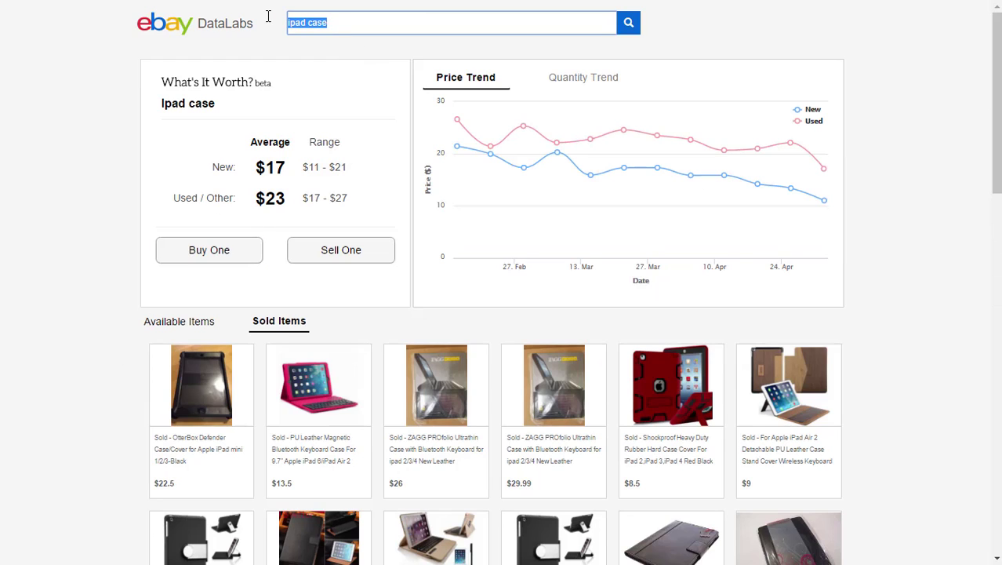
- Look up 'blanket queen', priced $42 new and $45 used, and browse its sold listings
text(blanket)
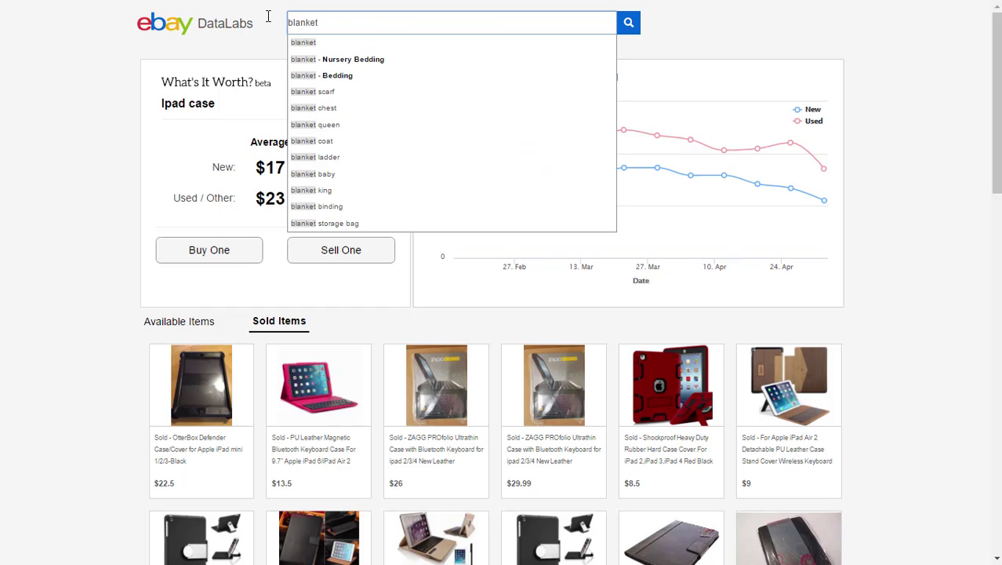
text( queen)
key(Return)
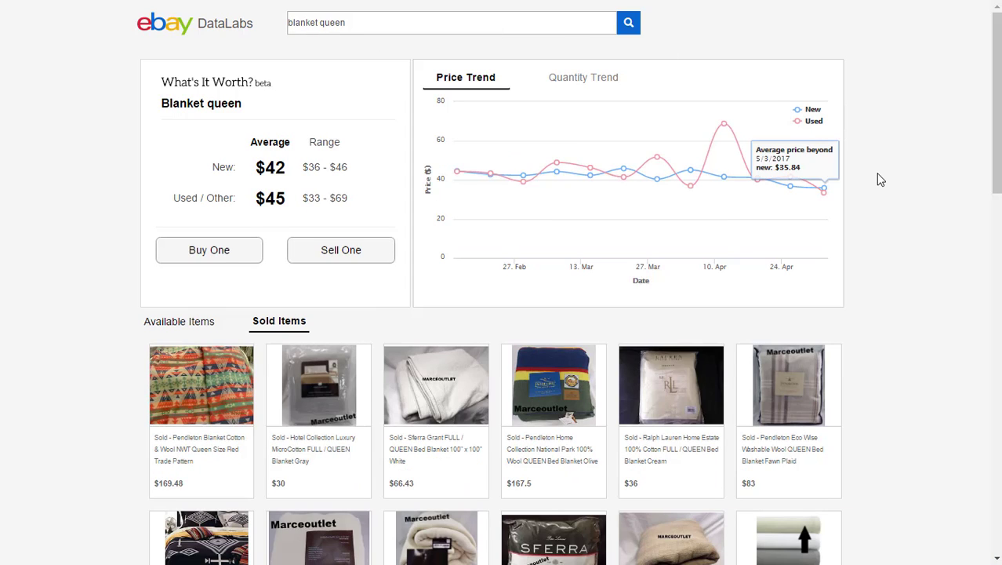
scroll(878, 165, down, 4)
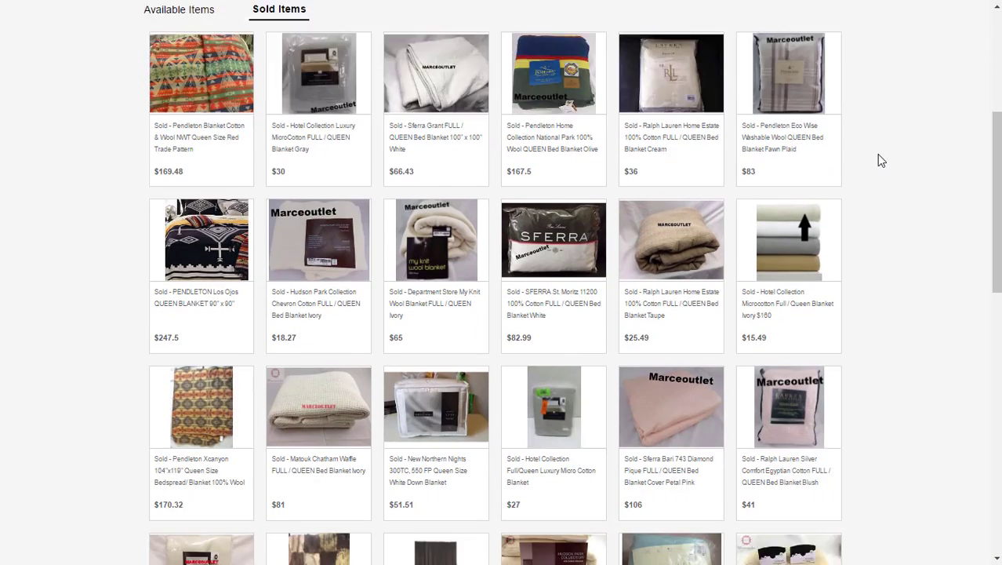
scroll(880, 160, down, 10)
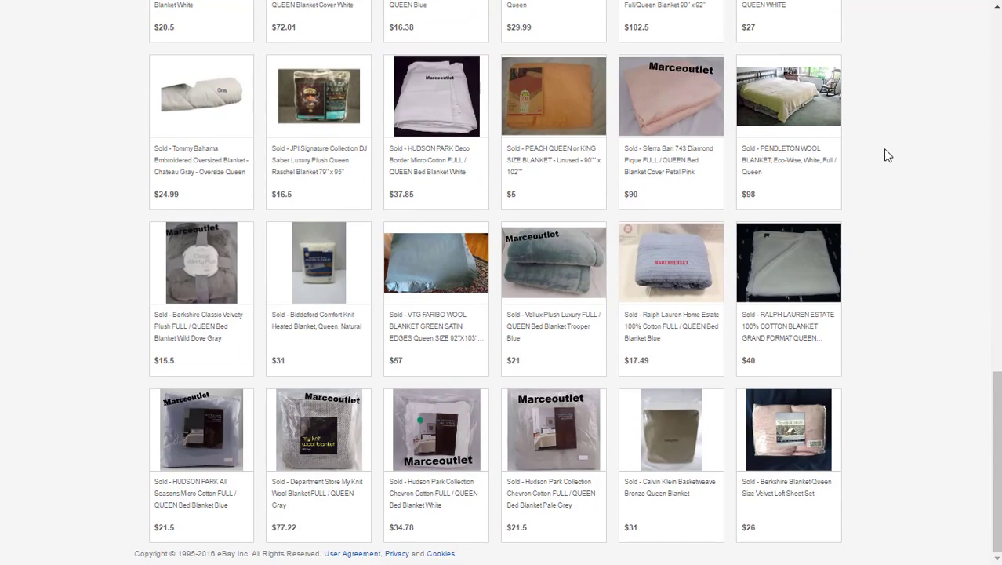
scroll(916, 155, up, 7)
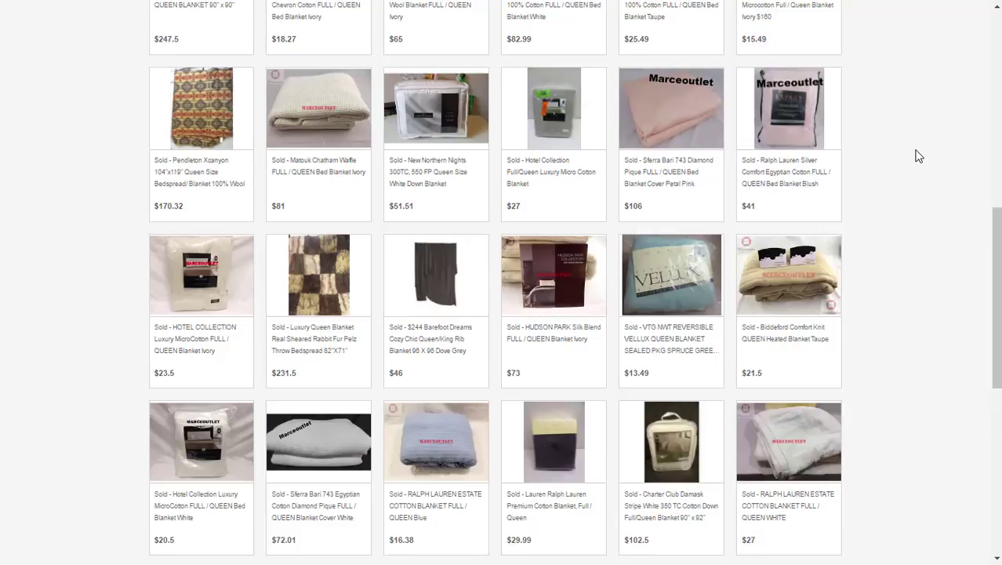
scroll(918, 156, up, 8)
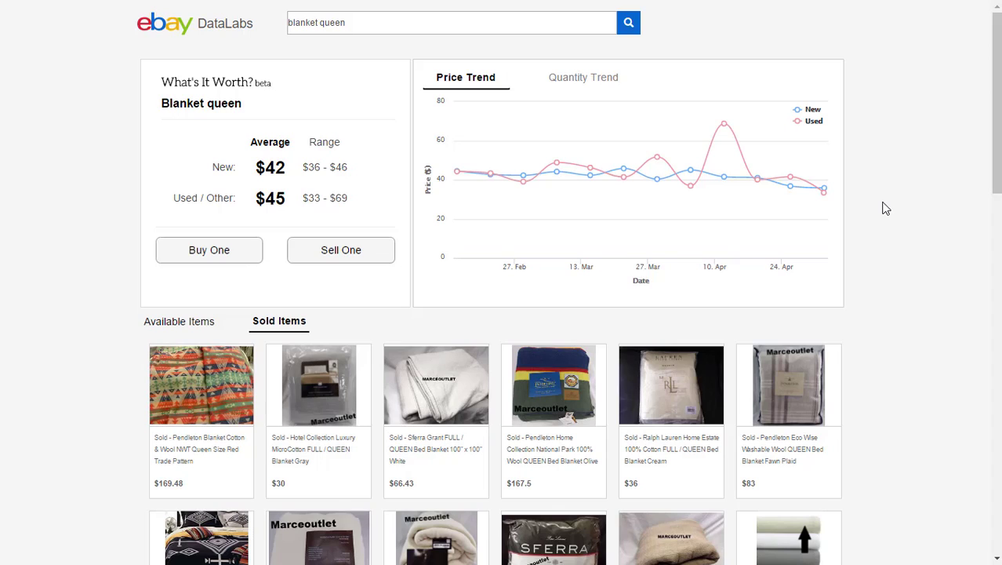
- Replace the search query with 'sphero'
click(427, 28)
key(ctrl+a)
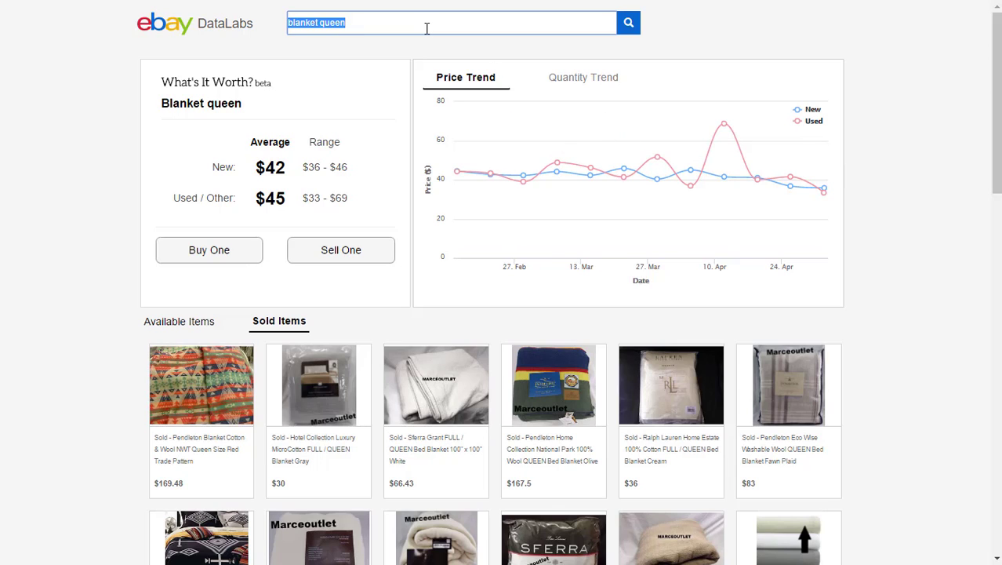
text(sp)
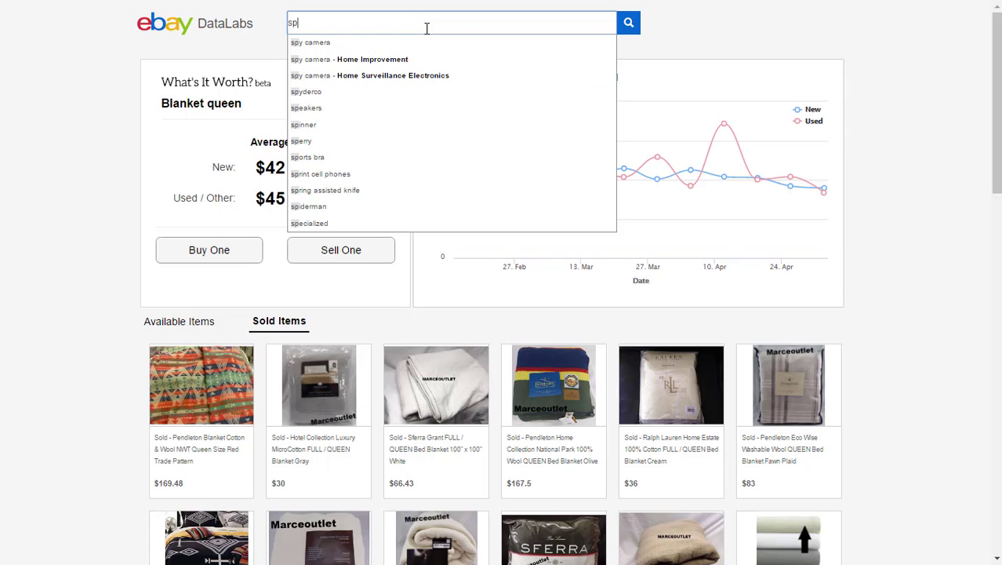
text(hero)
- Run the sphero lookup ($67 new, $51 used) and scroll through its sold listings
key(Return)
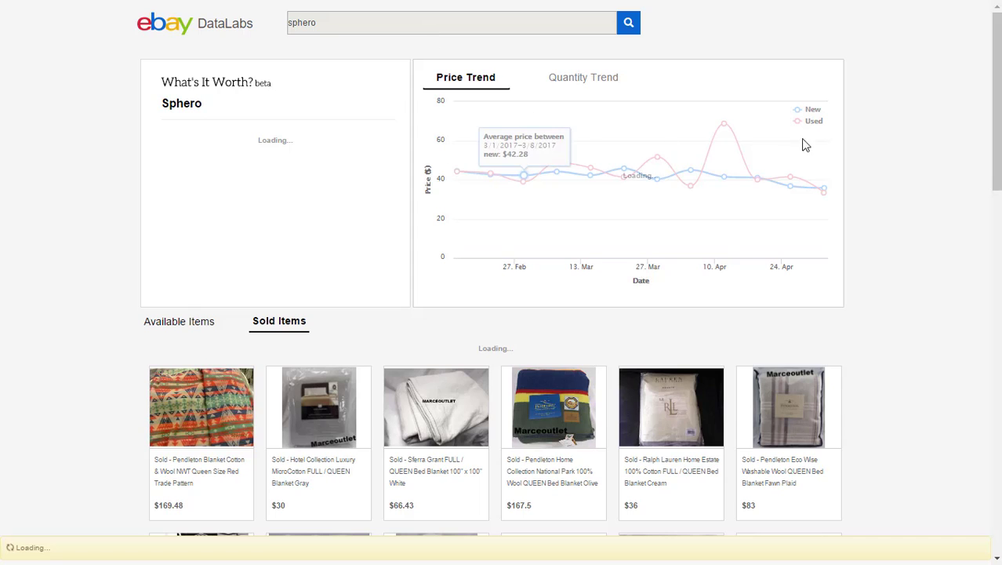
scroll(890, 159, down, 4)
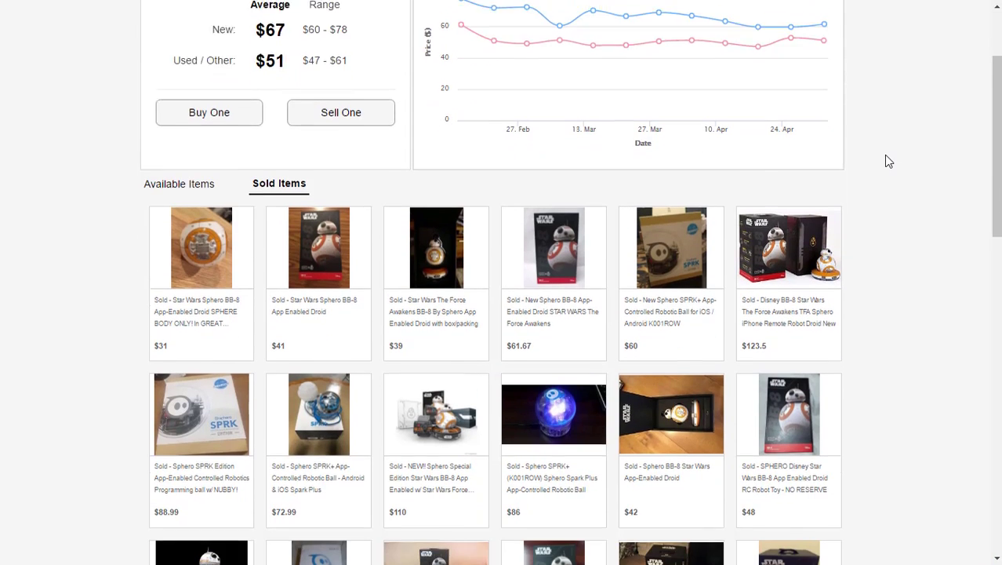
scroll(879, 157, down, 3)
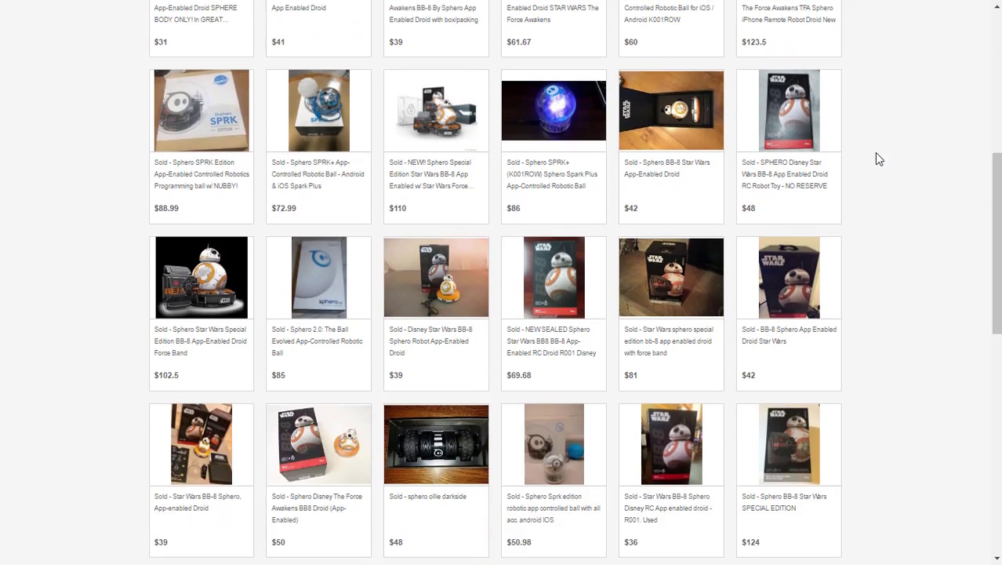
scroll(877, 156, up, 1)
scroll(877, 158, down, 3)
scroll(878, 159, down, 5)
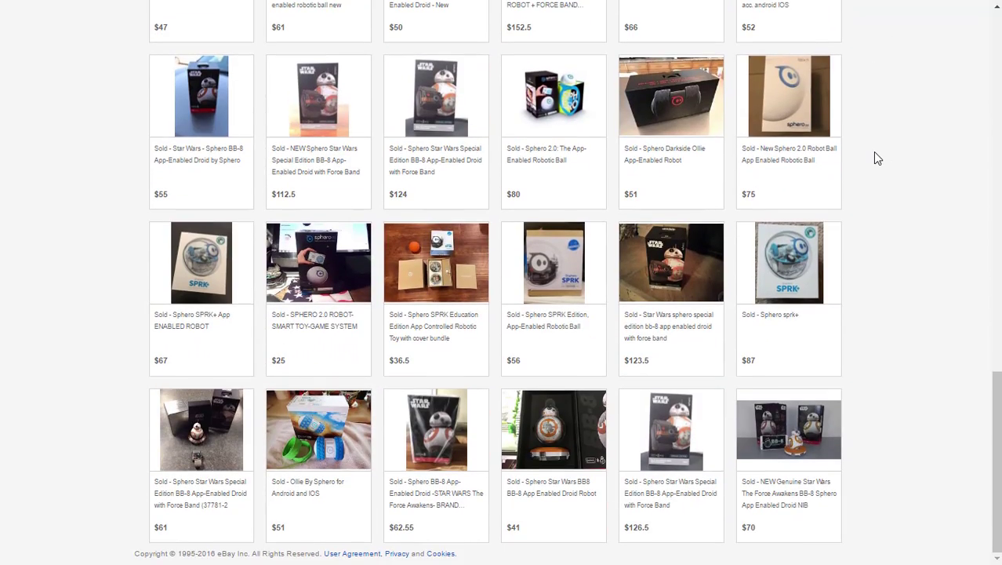
scroll(878, 159, up, 15)
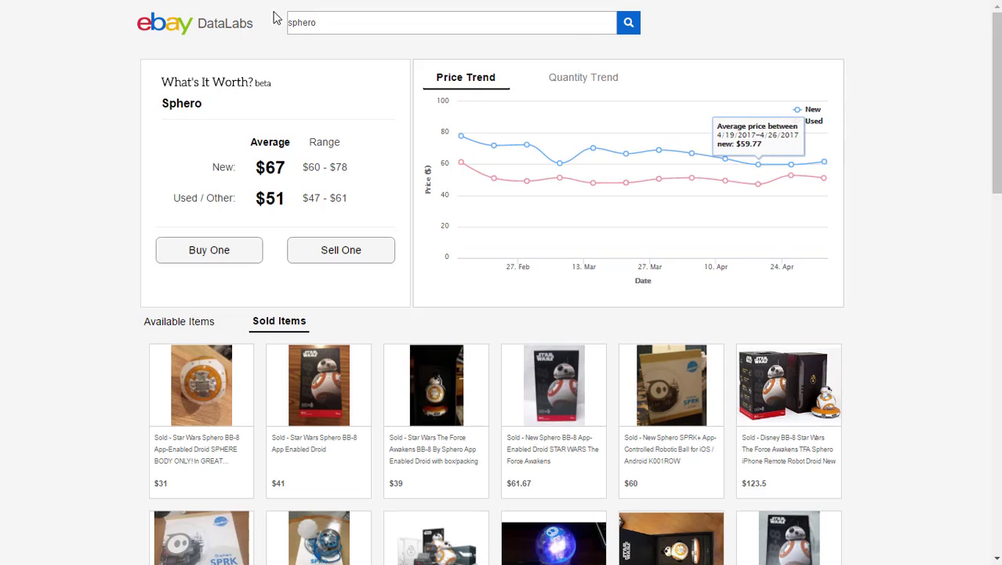
- Look up 'xbox', averaging $206 new and $197 used, and review its sold consoles
double_click(335, 22)
text(xbox)
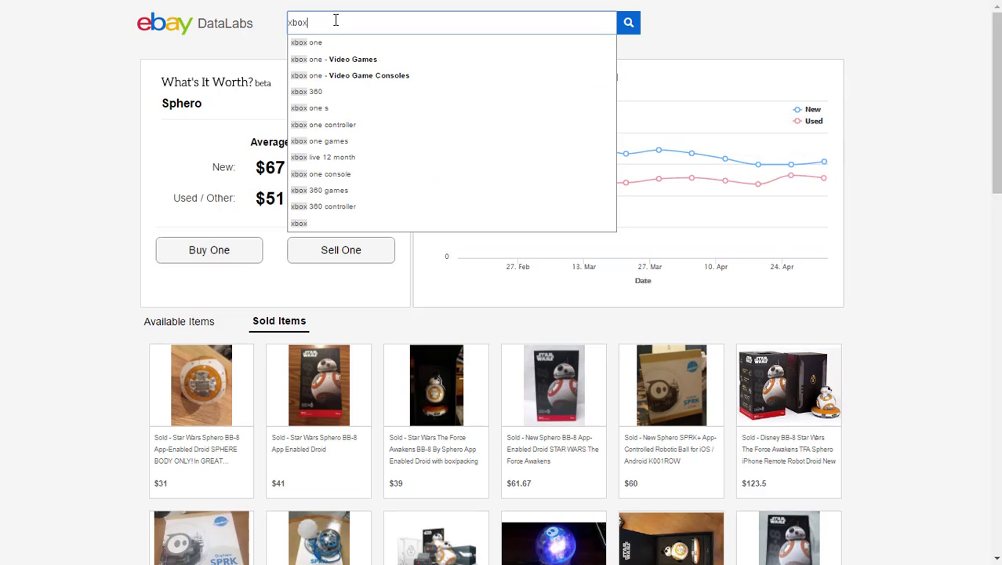
key(Return)
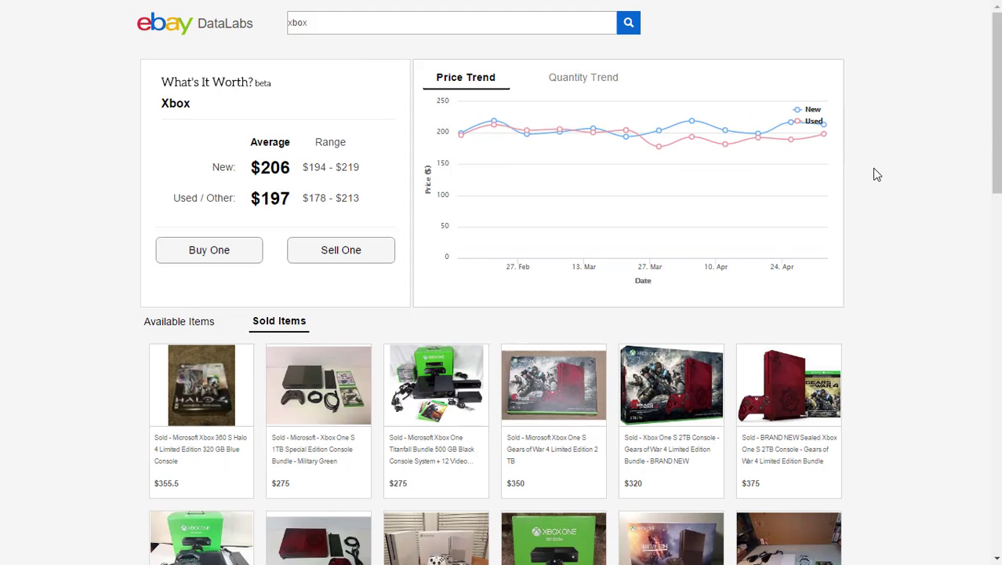
scroll(877, 174, down, 5)
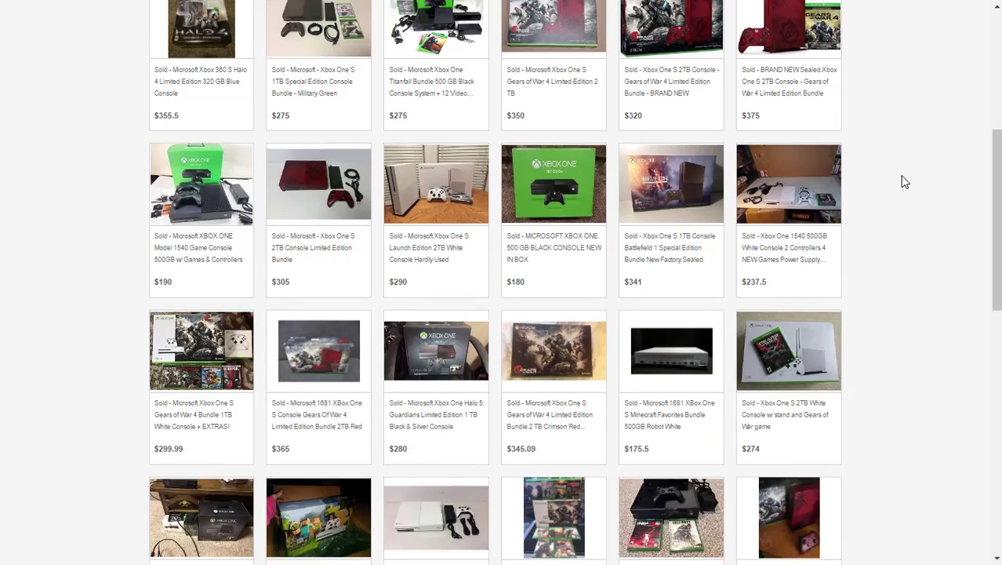
scroll(896, 177, down, 11)
scroll(899, 175, up, 8)
scroll(899, 175, up, 8)
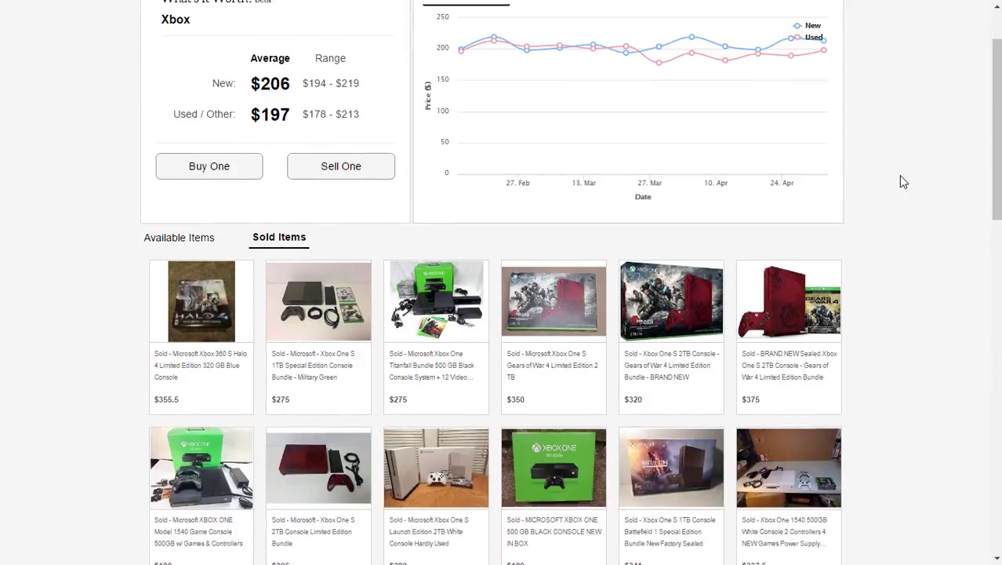
mouse_move(684, 174)
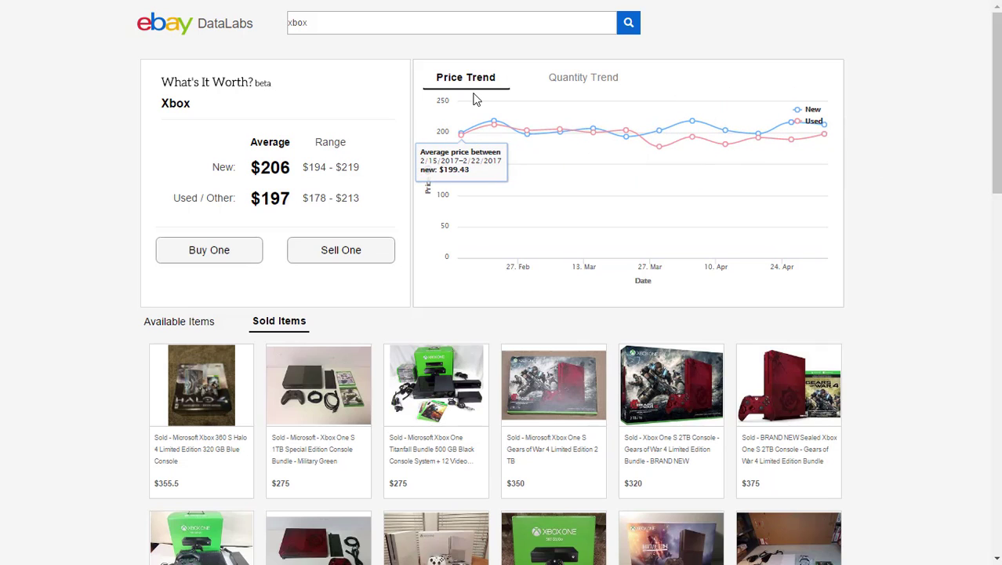
click(341, 22)
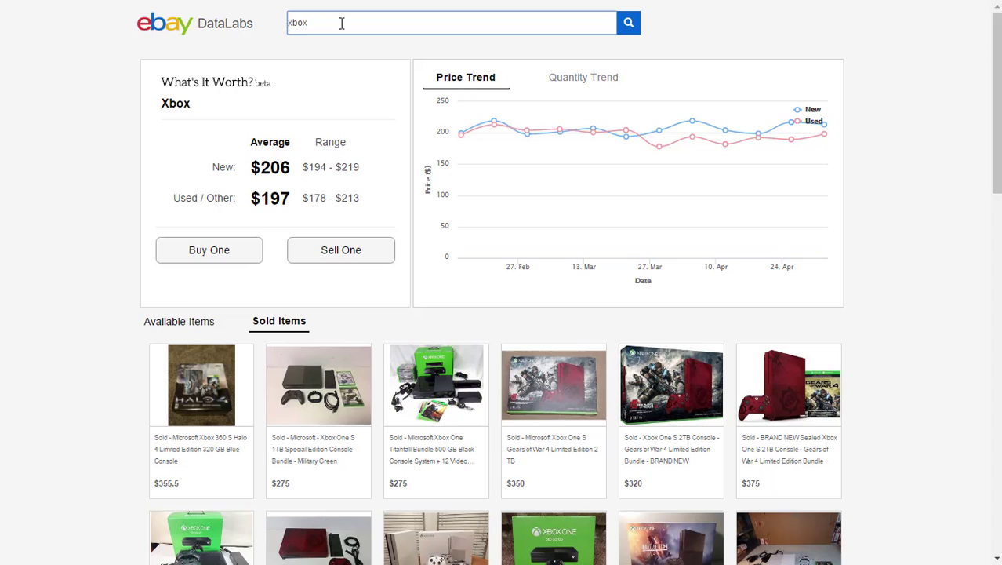
key(BackSpace)
key(BackSpace)
key(BackSpace)
key(BackSpace)
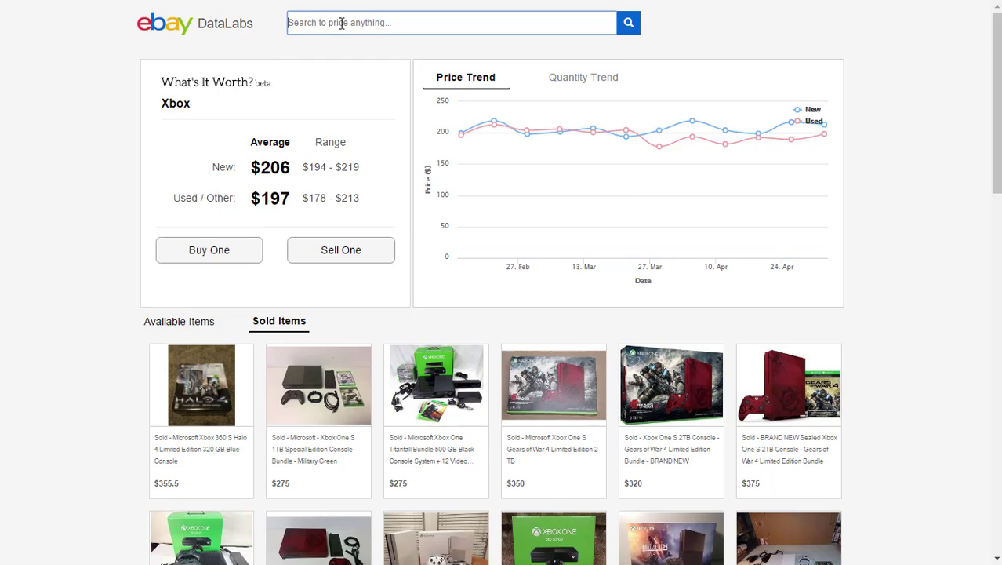
text(elec)
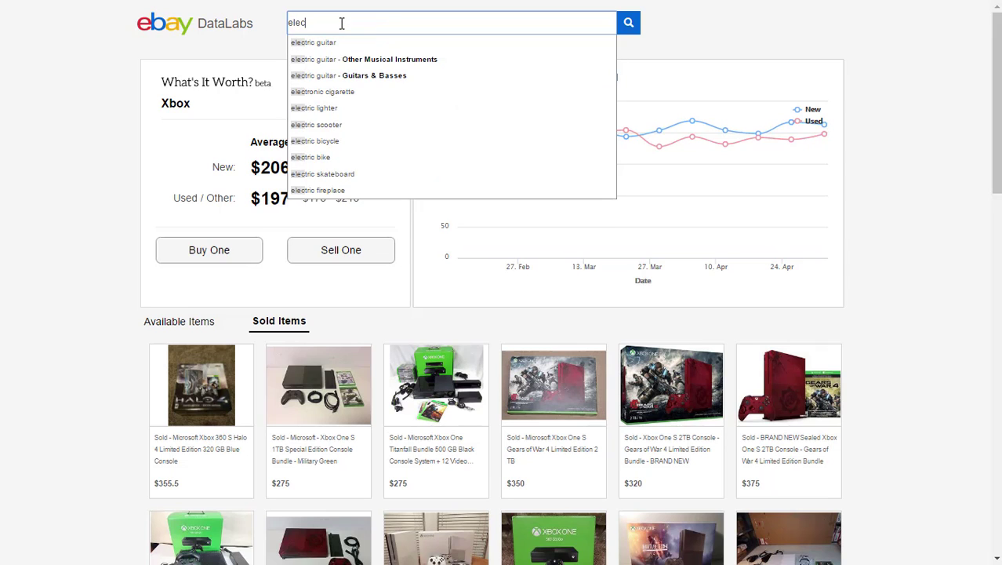
text(tornic)
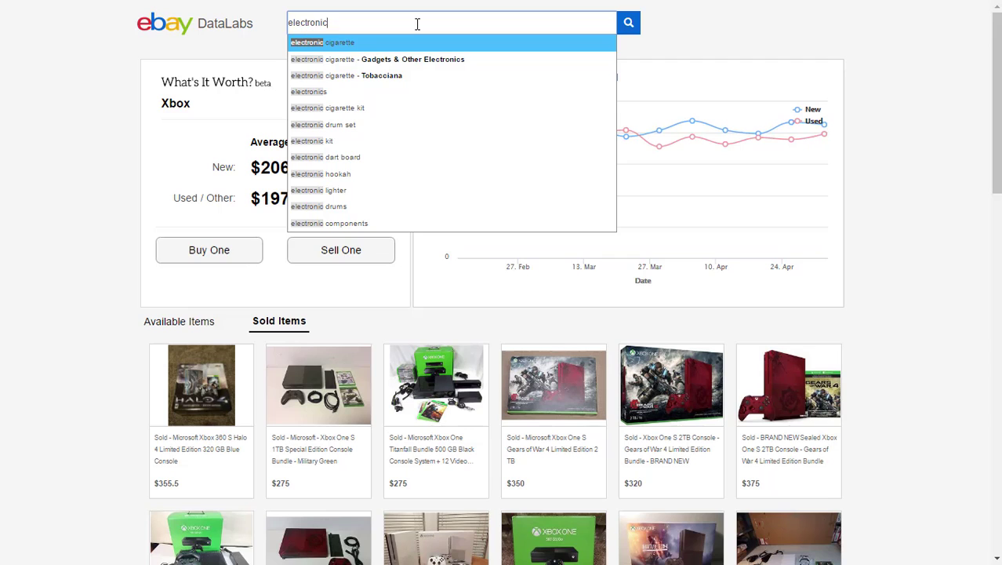
key(BackSpace)
key(BackSpace)
key(BackSpace)
key(BackSpace)
key(BackSpace)
key(BackSpace)
key(BackSpace)
key(BackSpace)
key(BackSpace)
key(BackSpace)
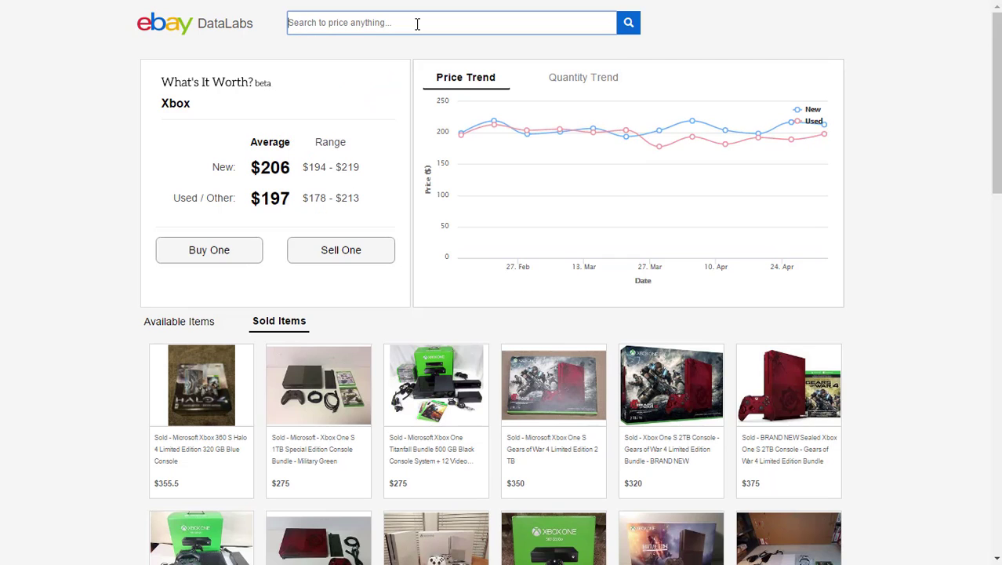
text(mens)
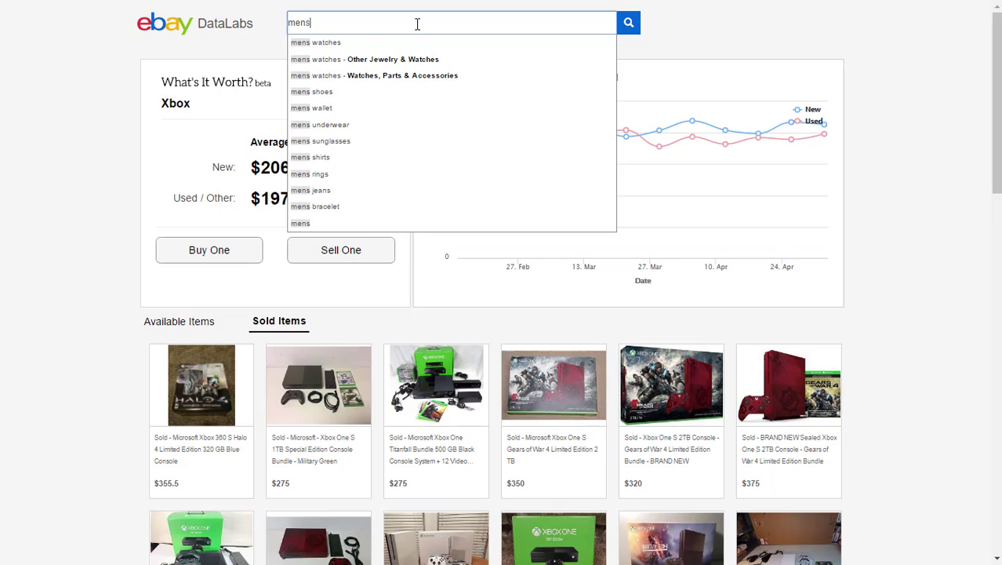
text(watch)
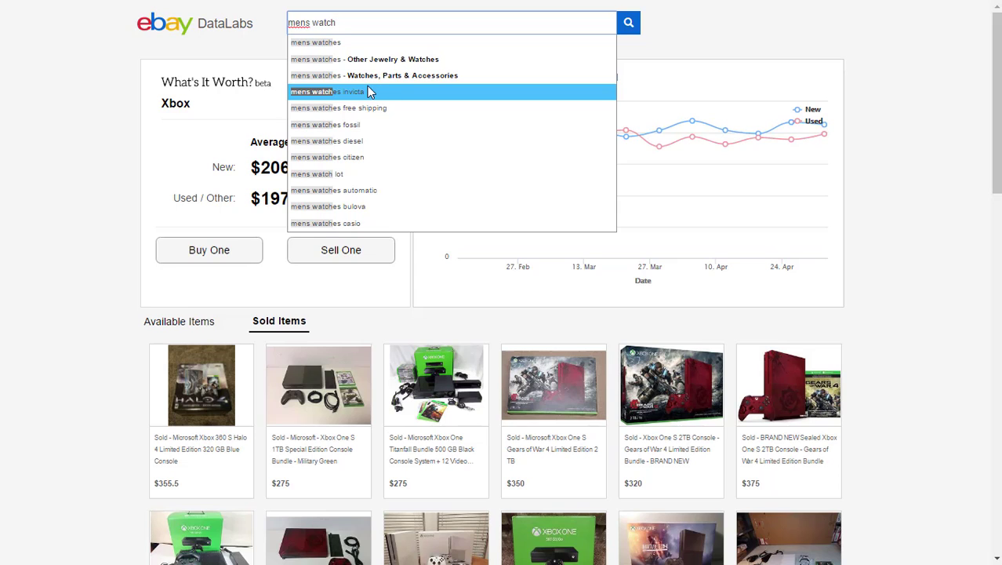
double_click(365, 27)
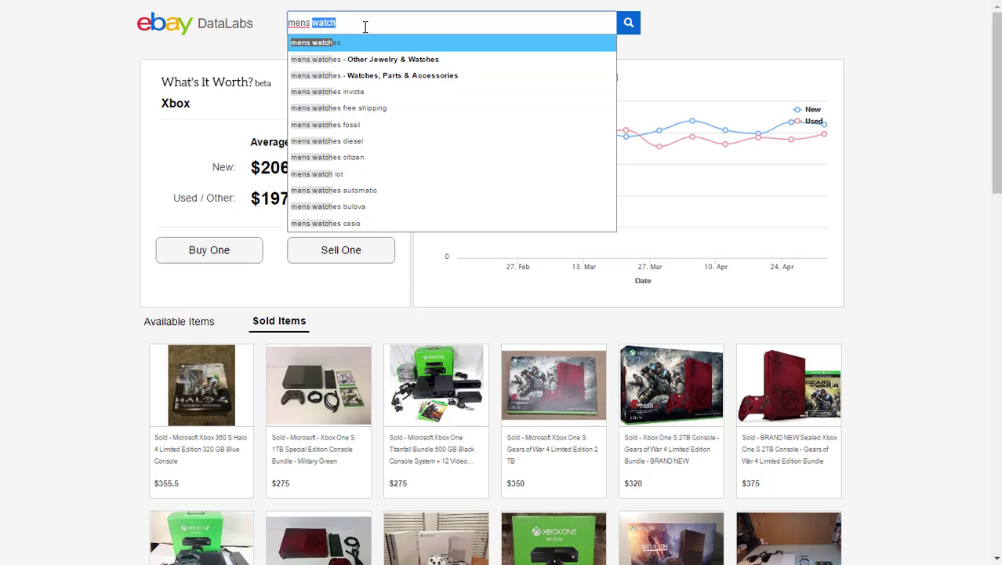
key(BackSpace)
key(BackSpace)
key(BackSpace)
key(BackSpace)
key(BackSpace)
key(BackSpace)
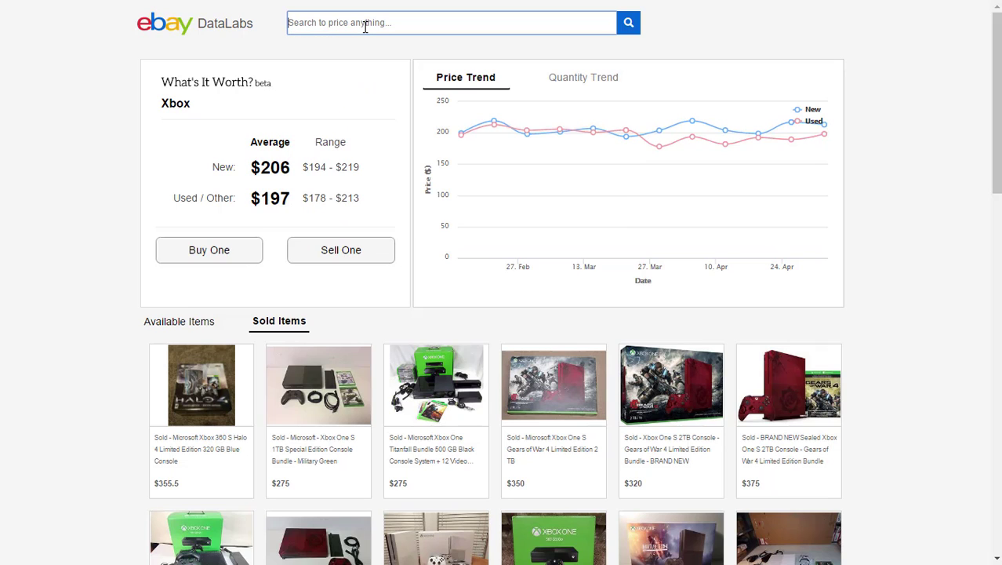
text(woo)
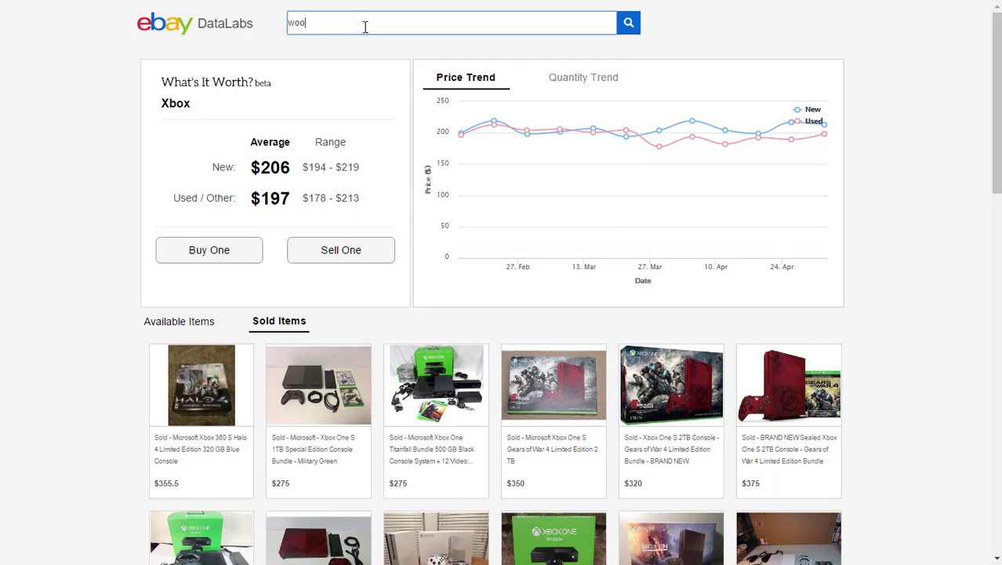
text(den watch)
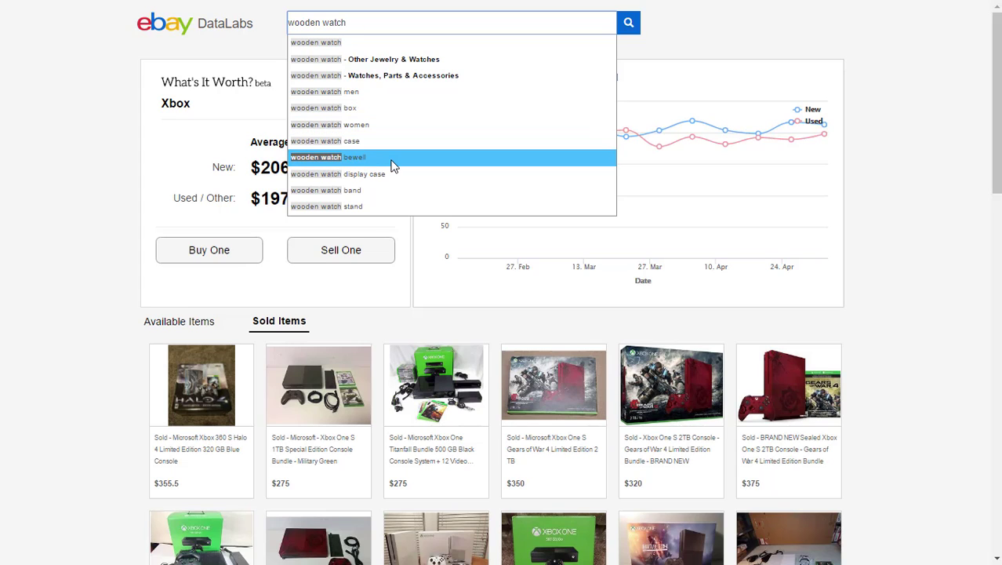
triple_click(374, 24)
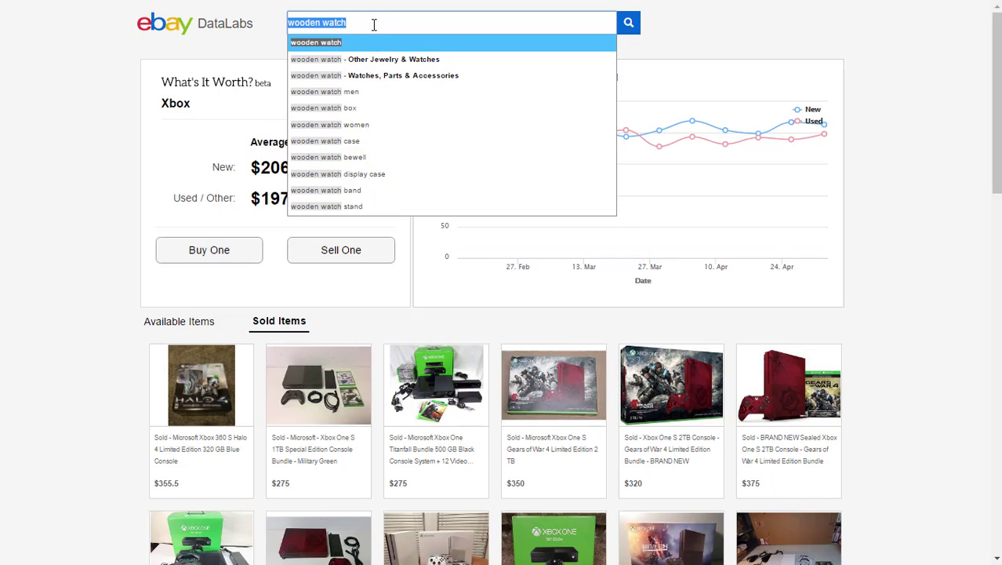
text(fir)
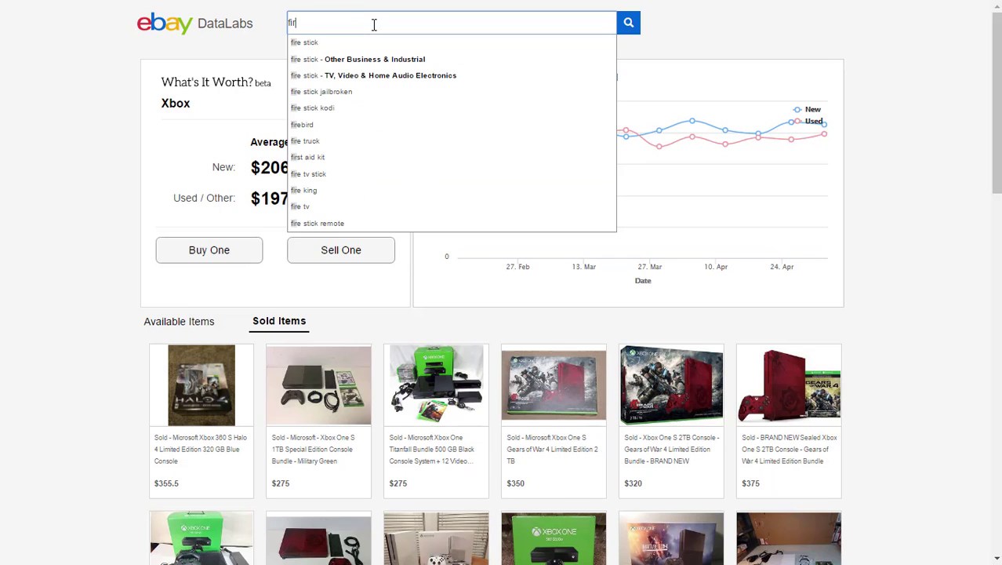
text(eplace)
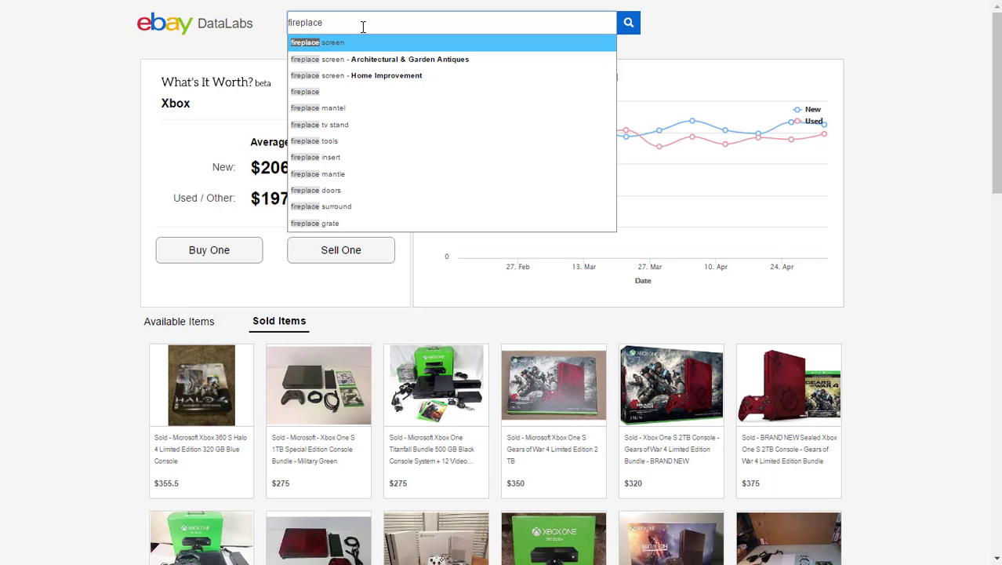
text(tv)
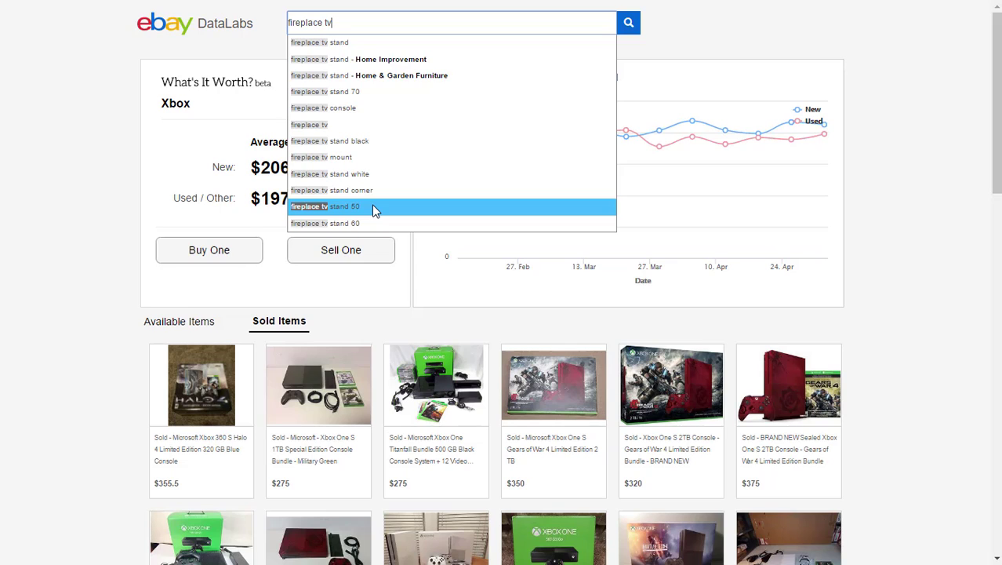
key(BackSpace)
key(BackSpace)
key(BackSpace)
key(BackSpace)
key(BackSpace)
key(BackSpace)
key(BackSpace)
key(BackSpace)
key(BackSpace)
key(BackSpace)
key(BackSpace)
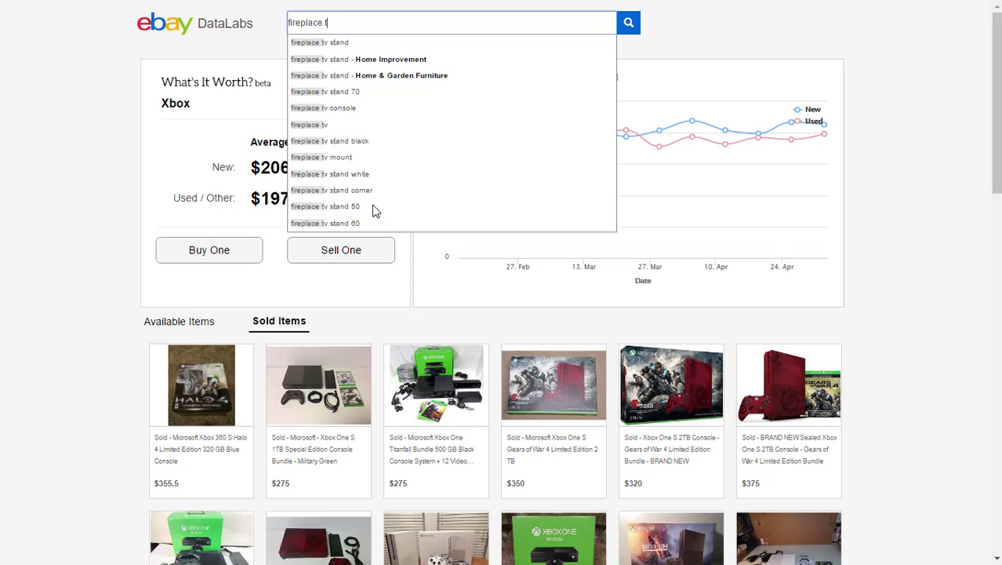
key(BackSpace)
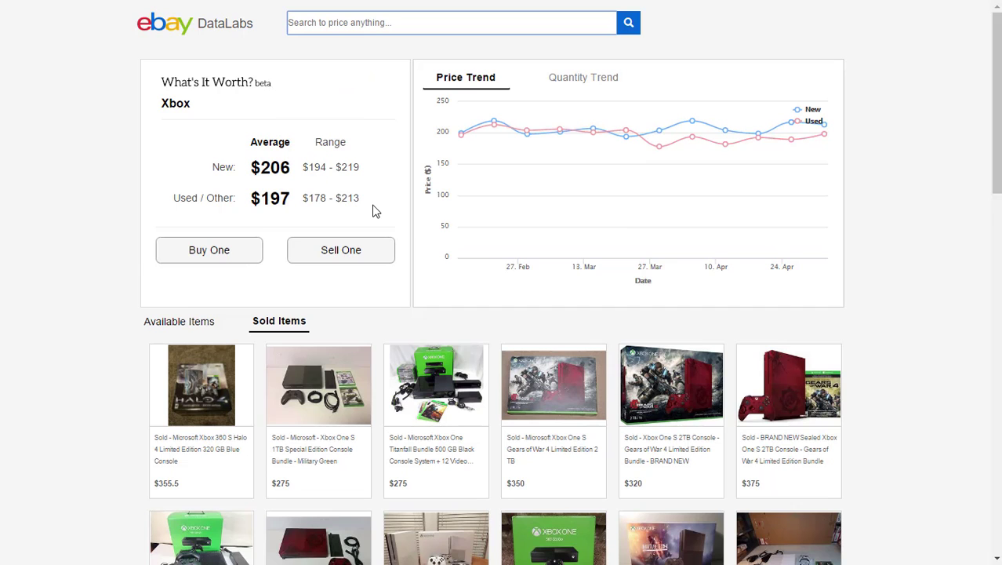
text(wall mou)
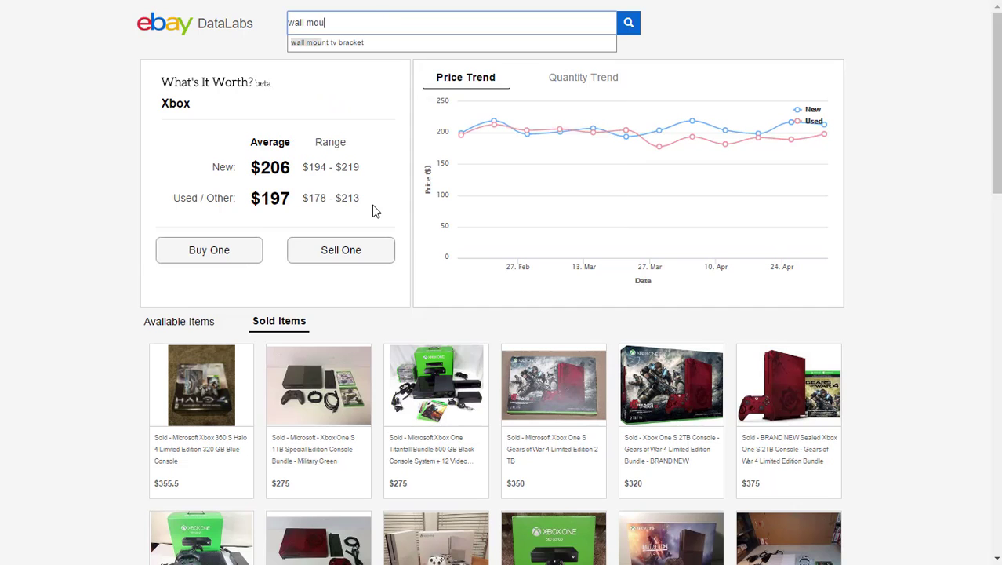
text(nted fir)
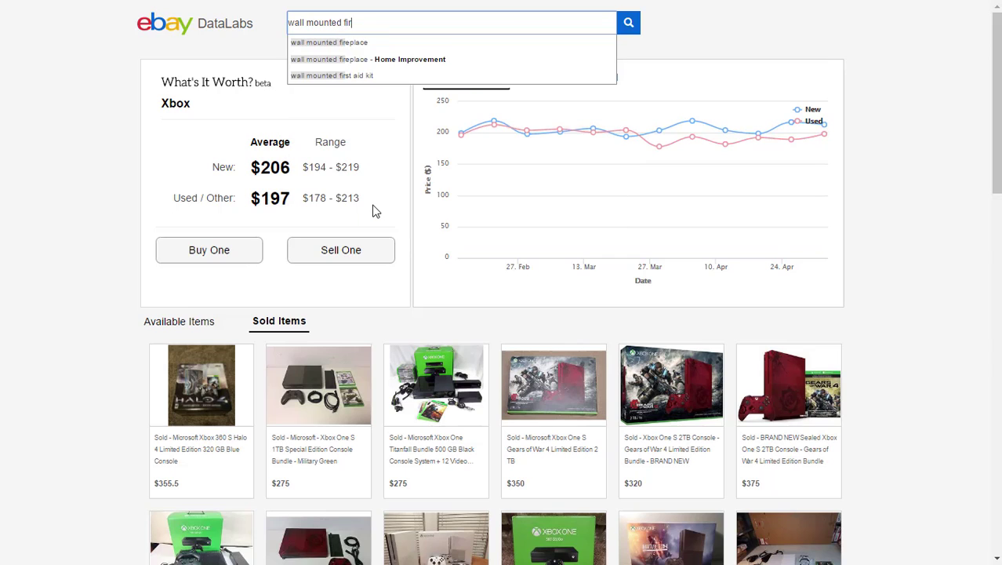
text(eplace)
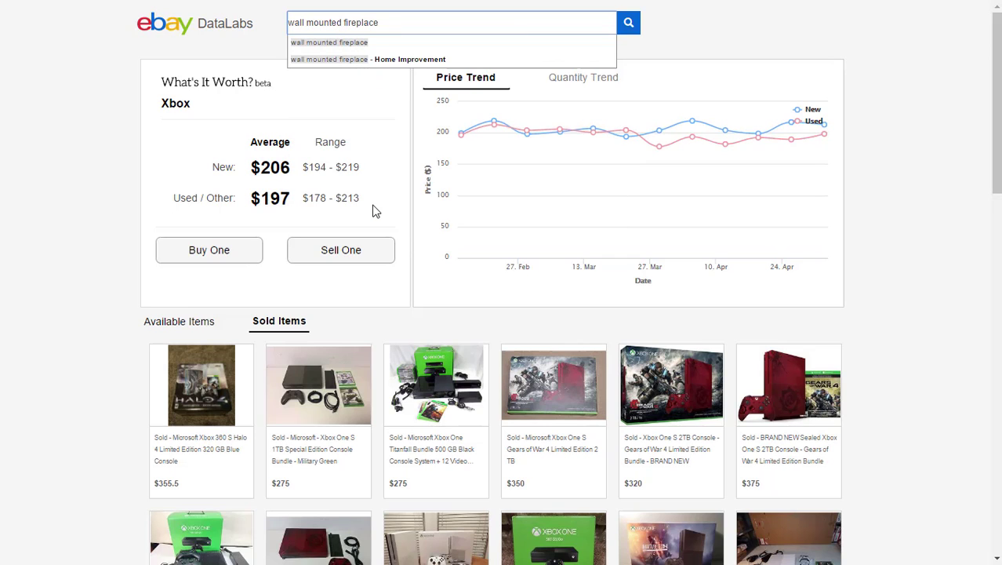
key(BackSpace)
key(BackSpace)
key(BackSpace)
key(BackSpace)
key(BackSpace)
key(BackSpace)
key(BackSpace)
key(BackSpace)
key(BackSpace)
key(BackSpace)
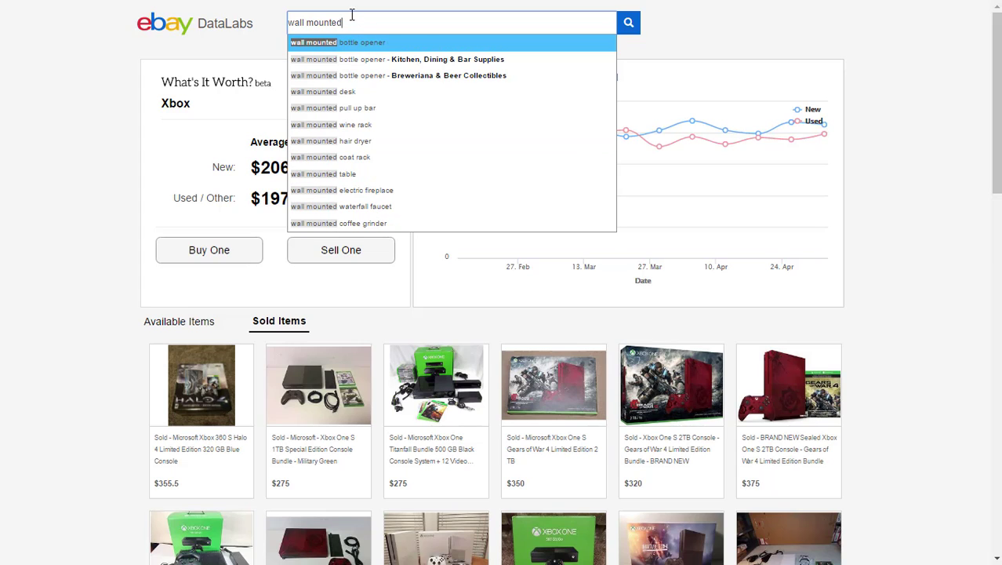
triple_click(294, 18)
drag(294, 17, 291, 17)
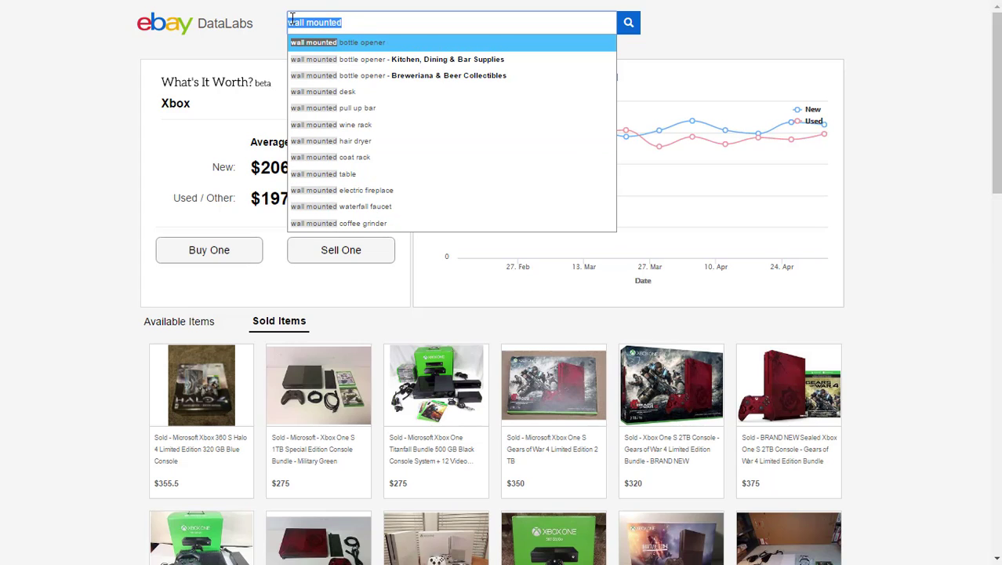
text(m)
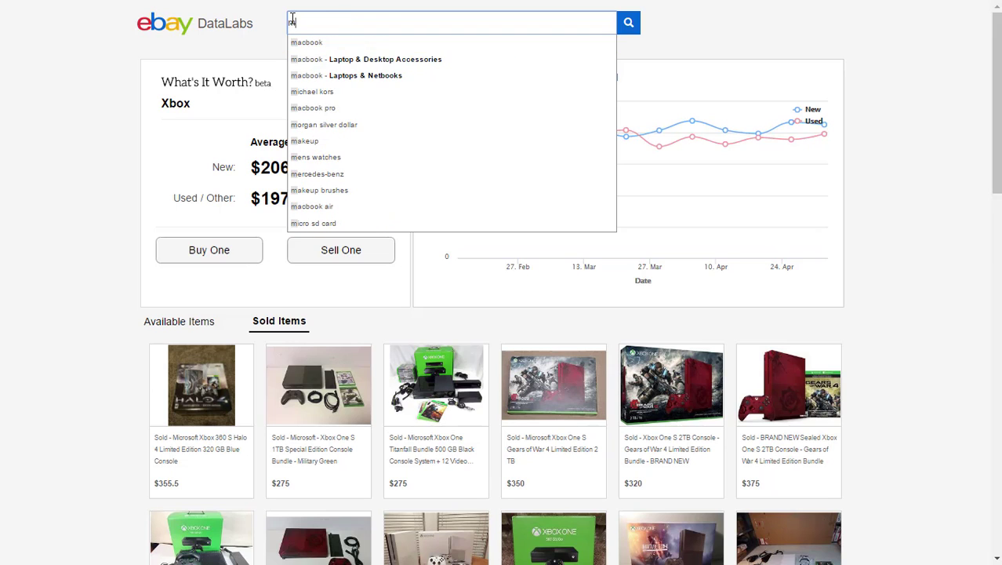
text(arble fireplce)
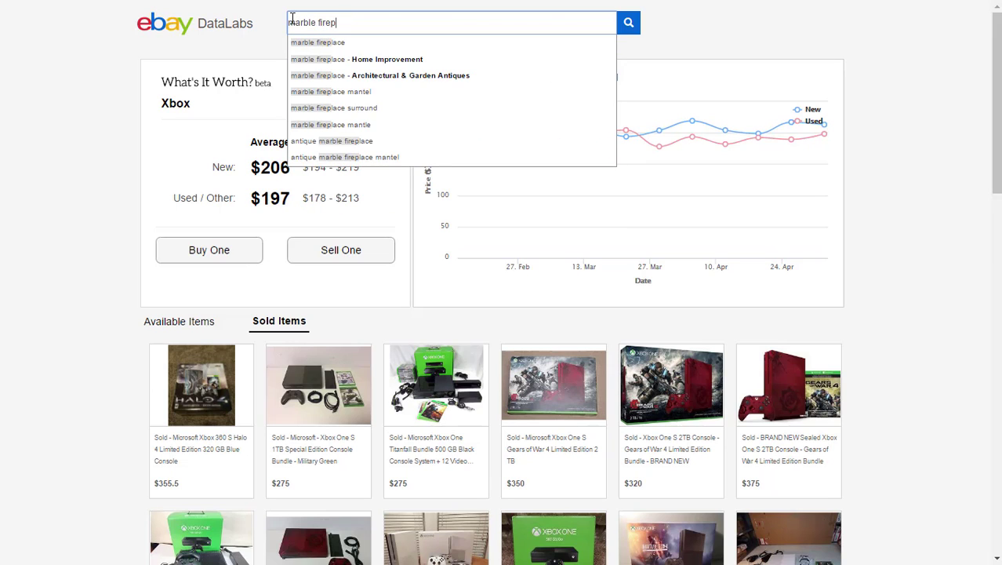
- Correct the query to 'marble fireplace' and dismiss the suggestions without searching
key(BackSpace)
key(BackSpace)
text(ace)
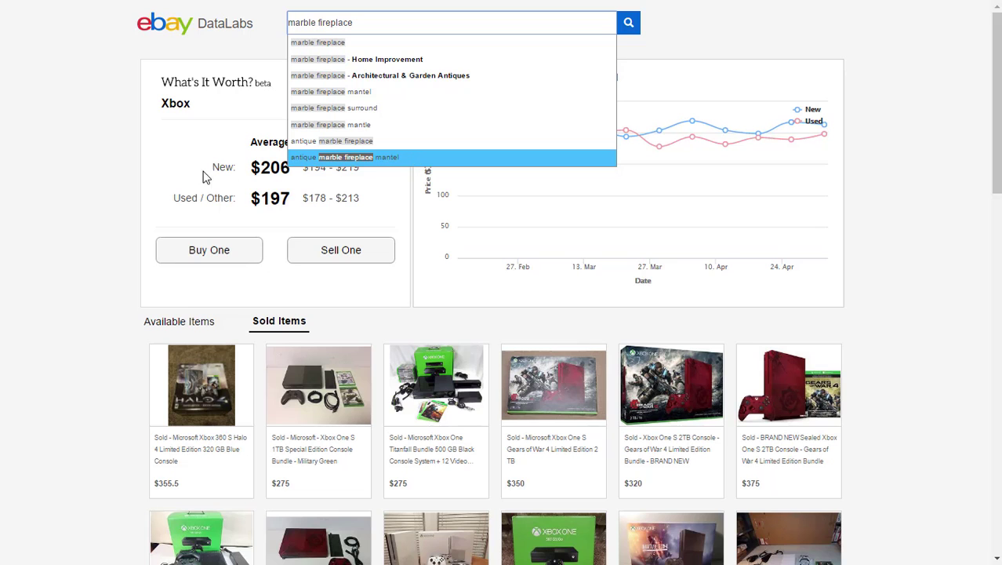
click(104, 138)
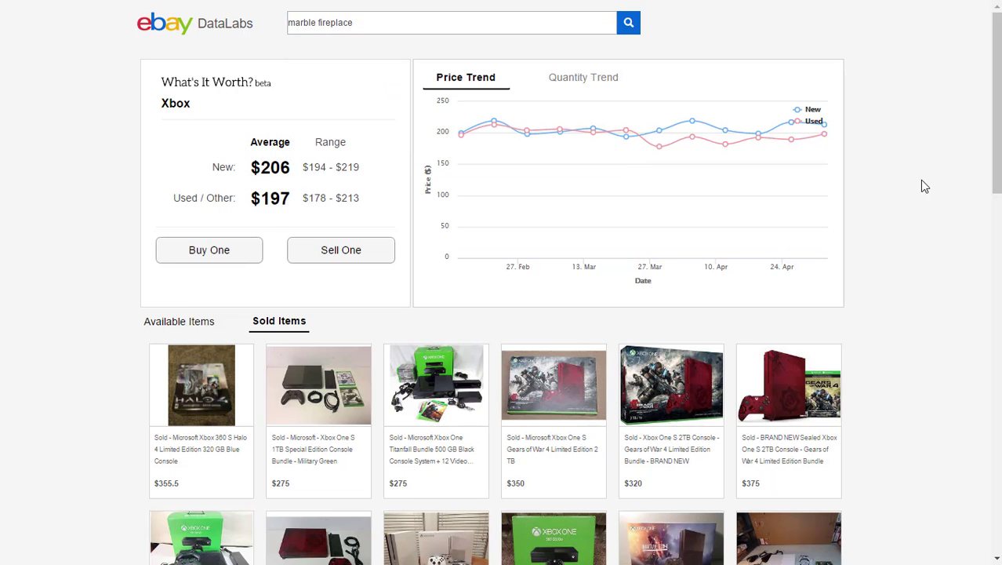
scroll(897, 149, down, 3)
scroll(896, 150, up, 3)
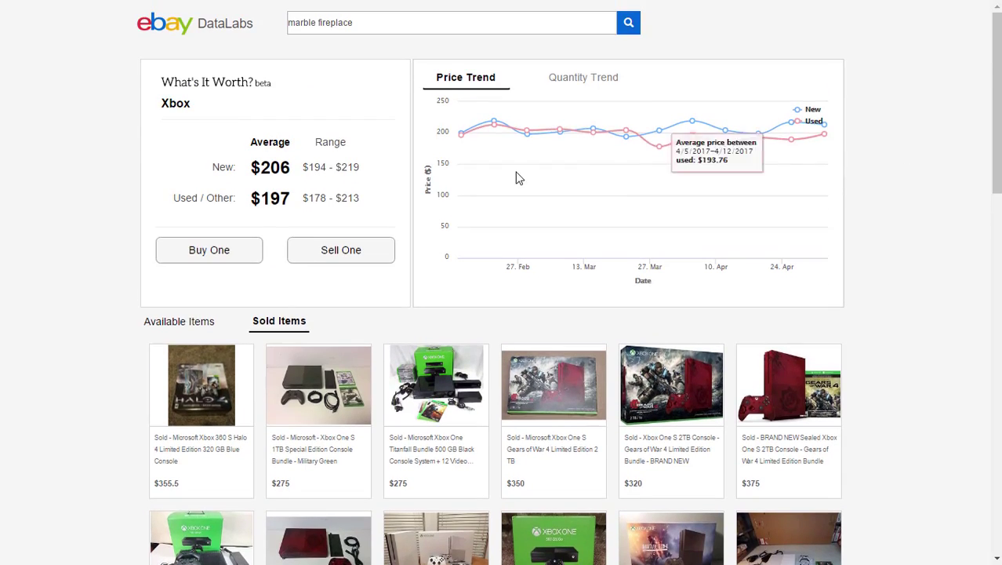